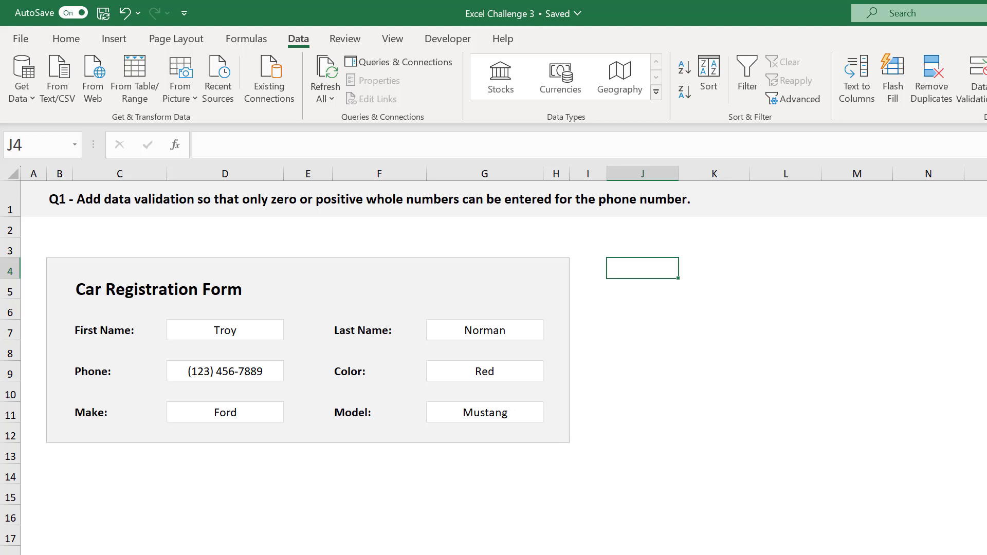
# Add data validation to the Phone field in D9 allowing only whole numbers greater than or equal to 0
pyautogui.click(266, 368)
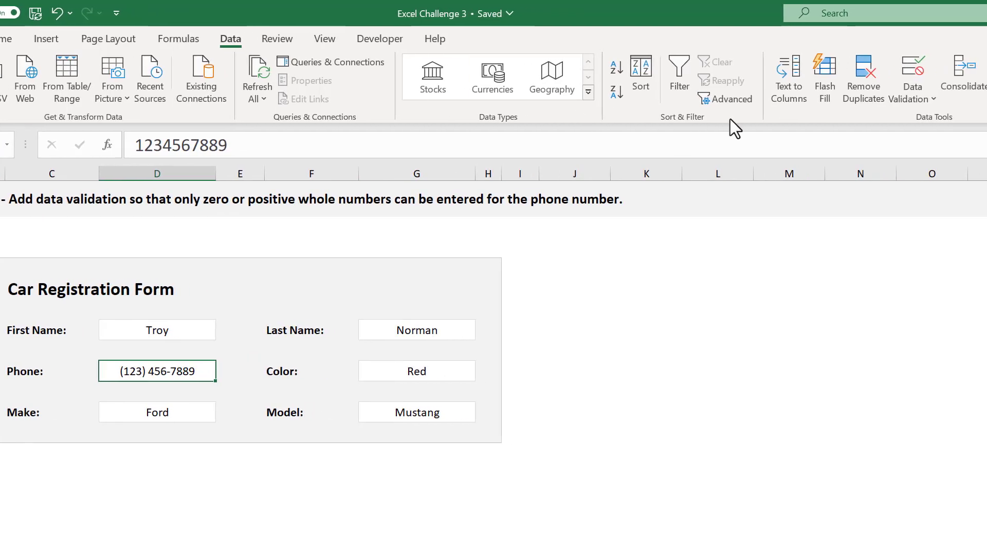
pyautogui.click(913, 69)
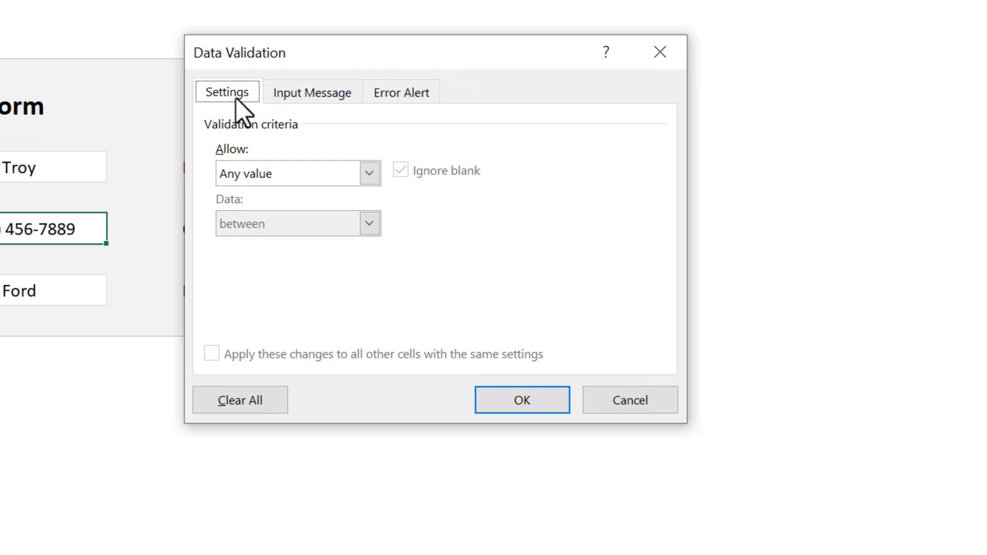
pyautogui.click(369, 173)
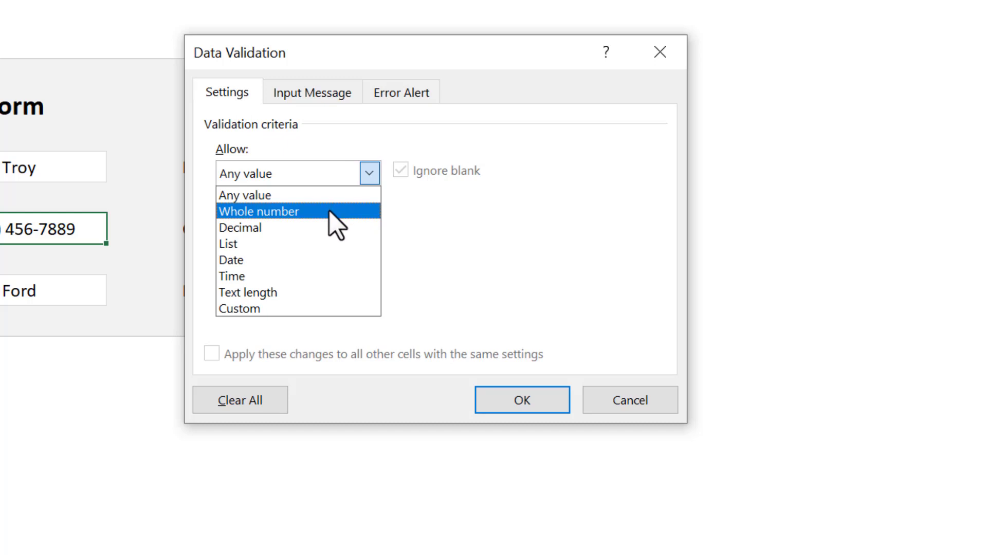
pyautogui.click(311, 212)
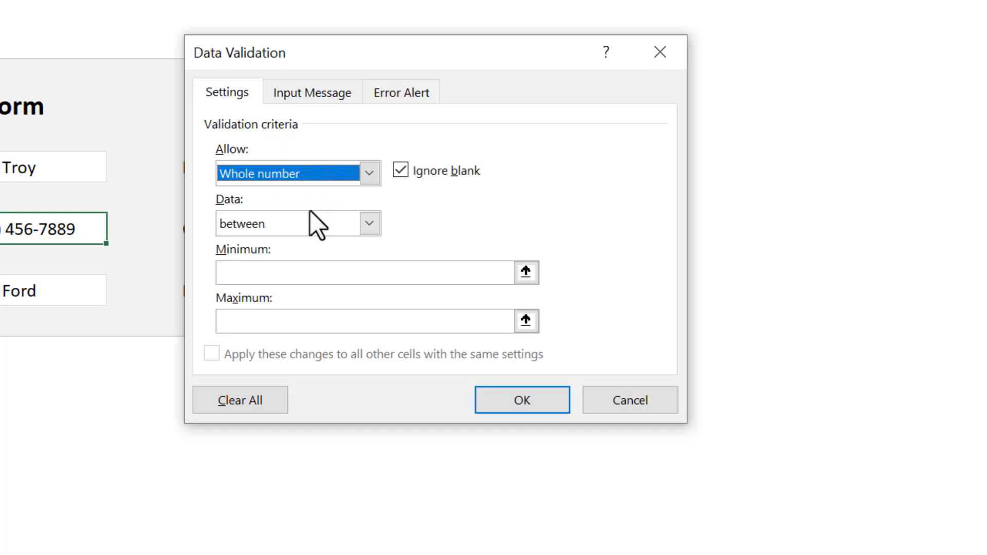
pyautogui.click(368, 224)
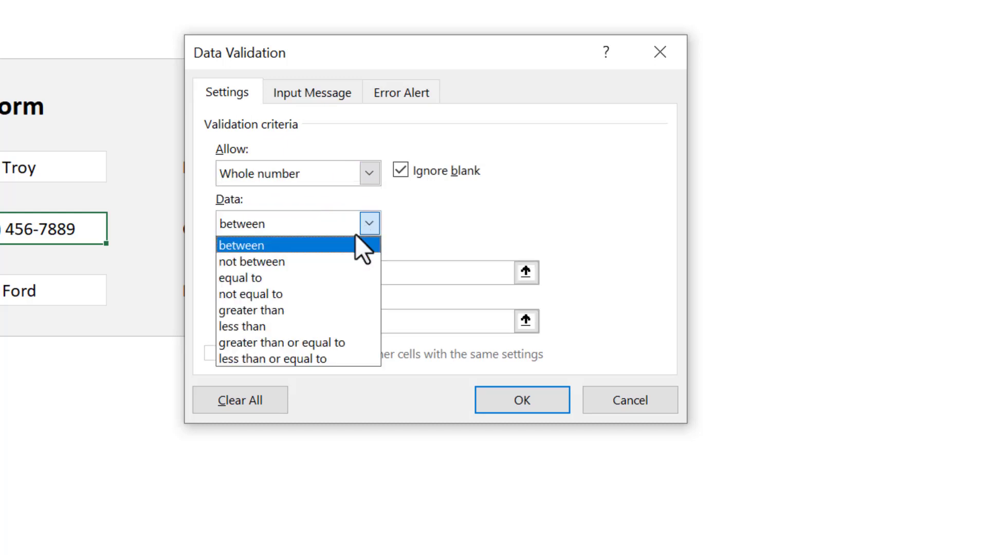
pyautogui.click(360, 343)
pyautogui.click(311, 273)
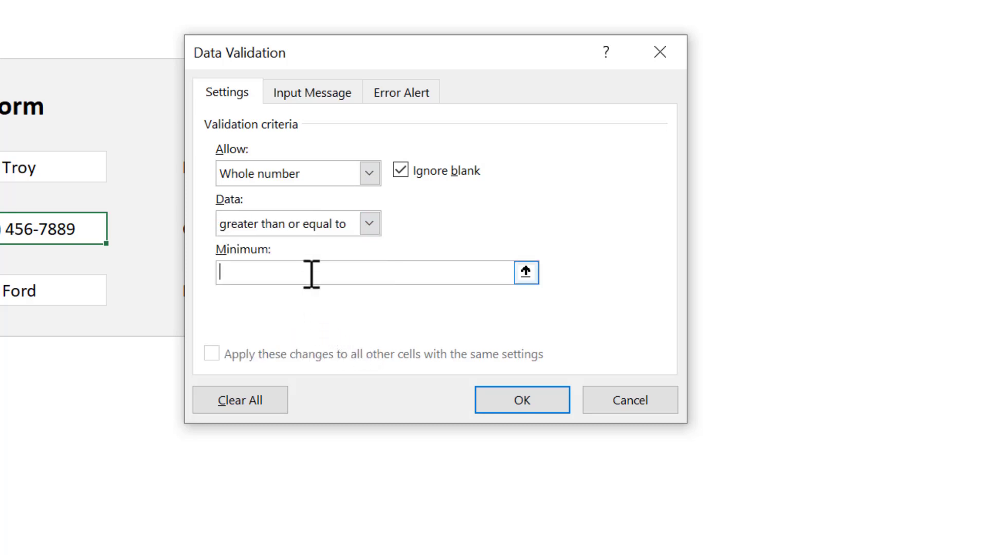
pyautogui.write('0')
pyautogui.click(481, 397)
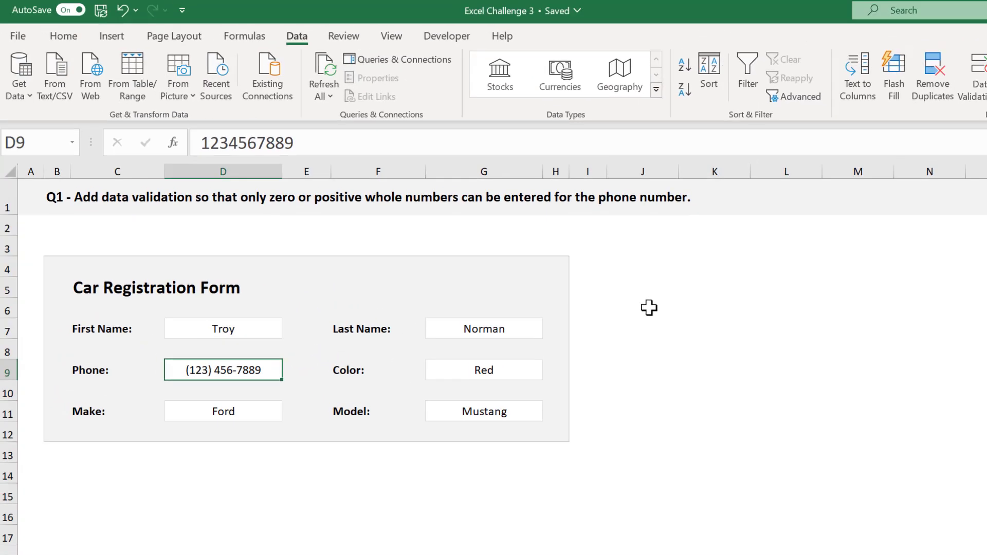
pyautogui.click(673, 66)
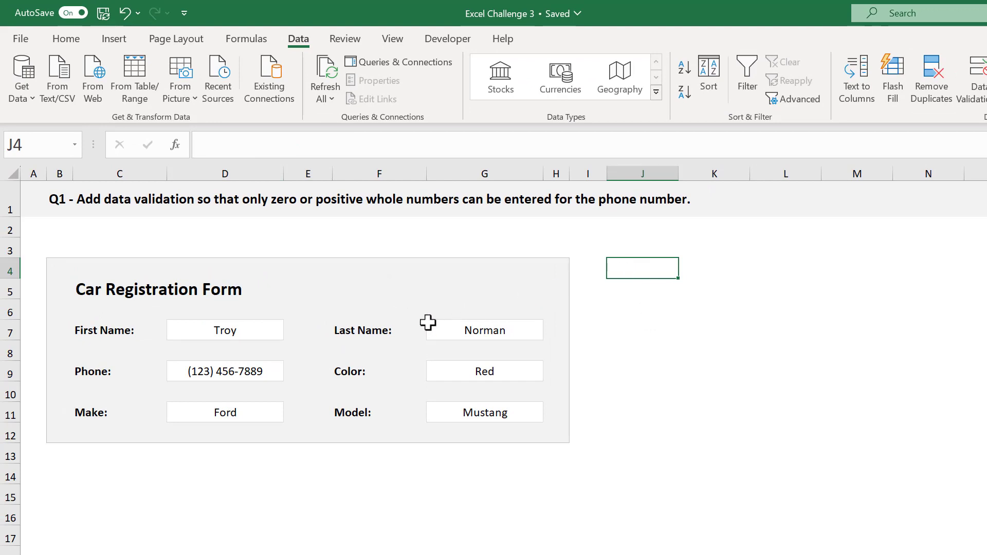
pyautogui.click(266, 364)
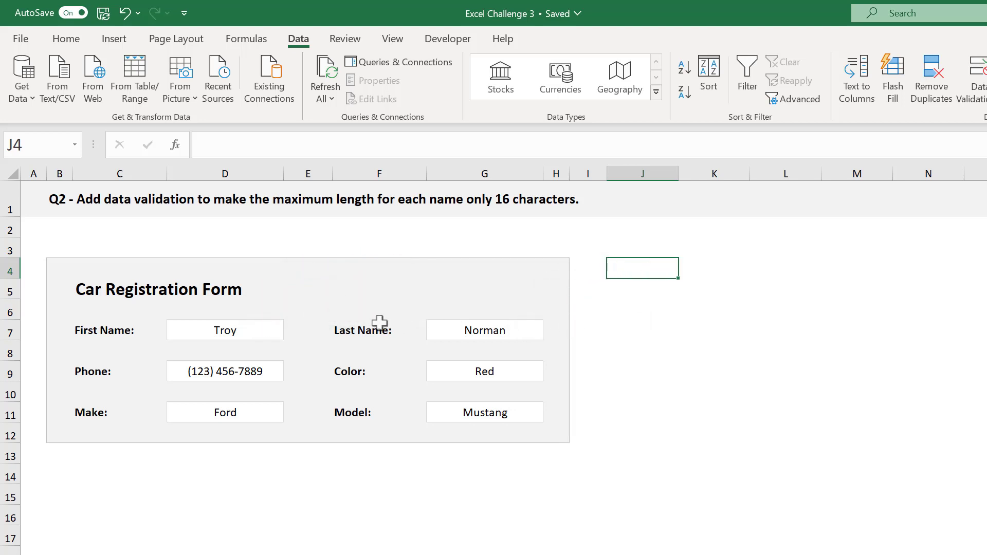
# Add data validation to the First Name and Last Name fields limiting text length to less than or equal to 16
pyautogui.click(268, 327)
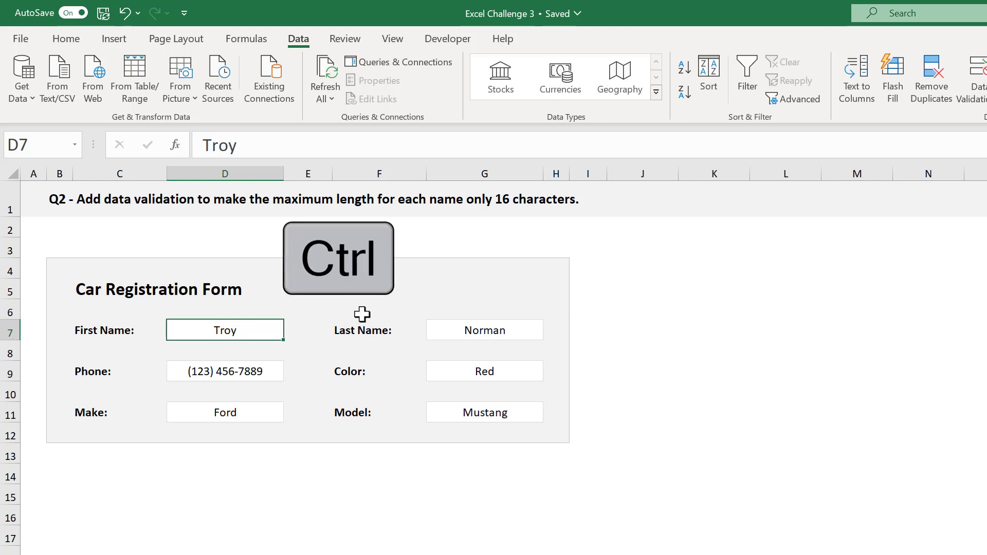
pyautogui.keyDown('ctrl'); pyautogui.click(443, 328); pyautogui.keyUp('ctrl')
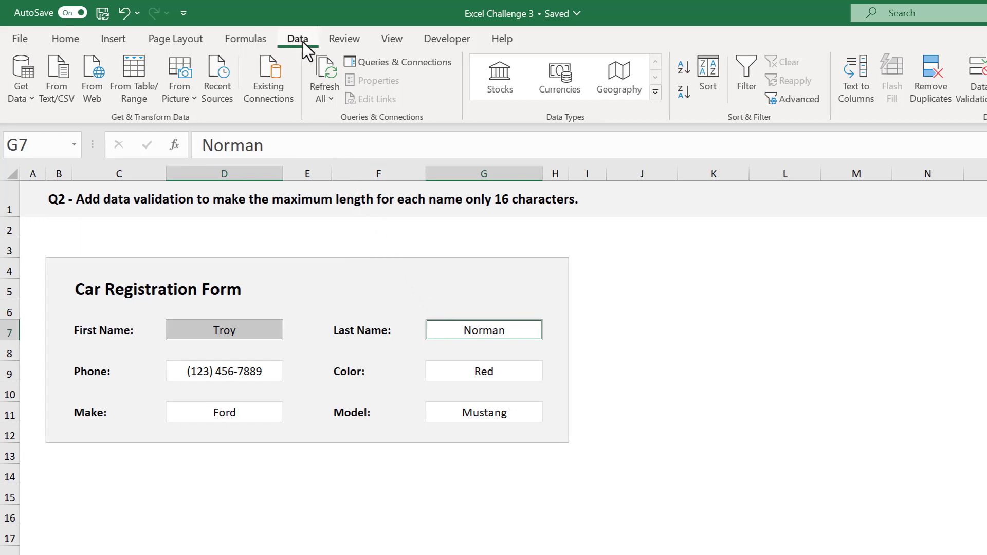
pyautogui.click(941, 73)
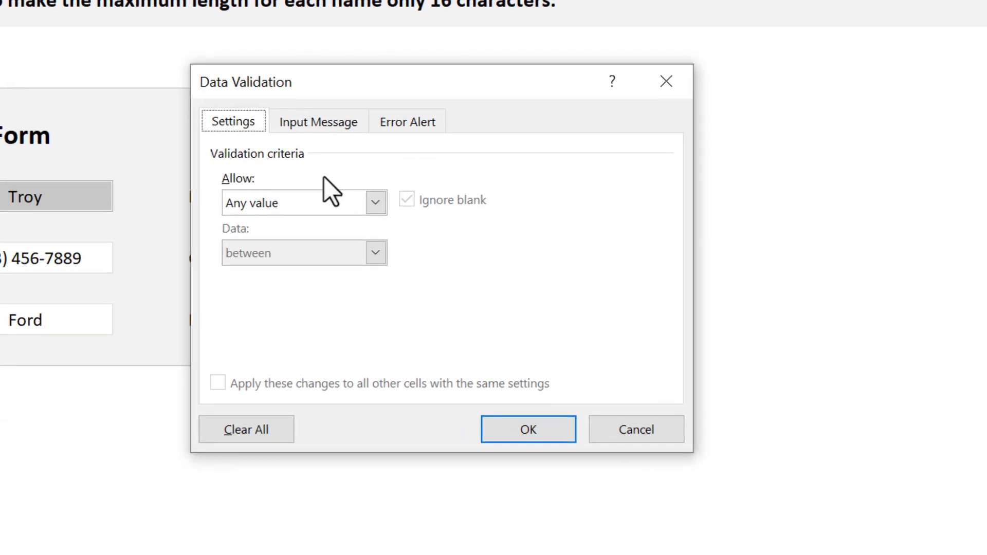
pyautogui.click(375, 203)
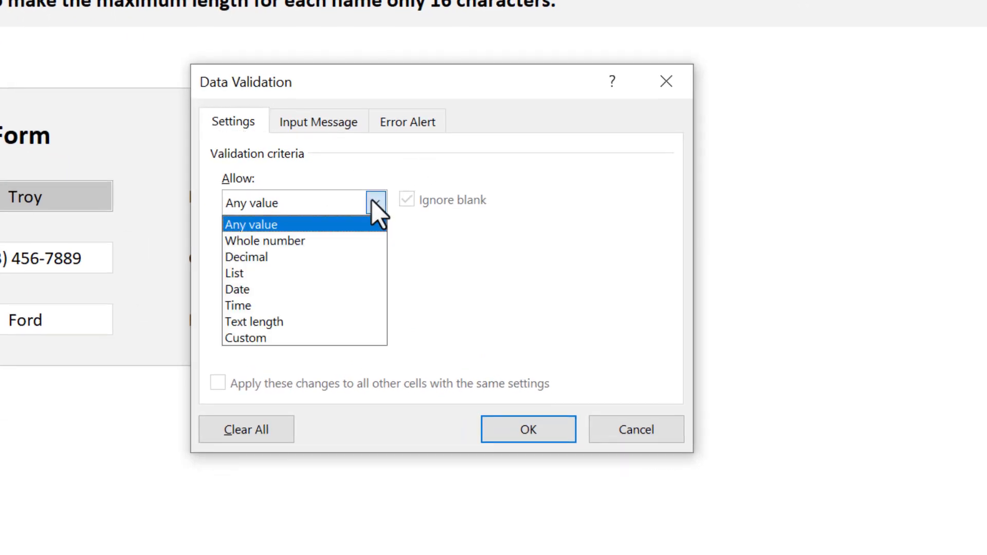
pyautogui.click(327, 321)
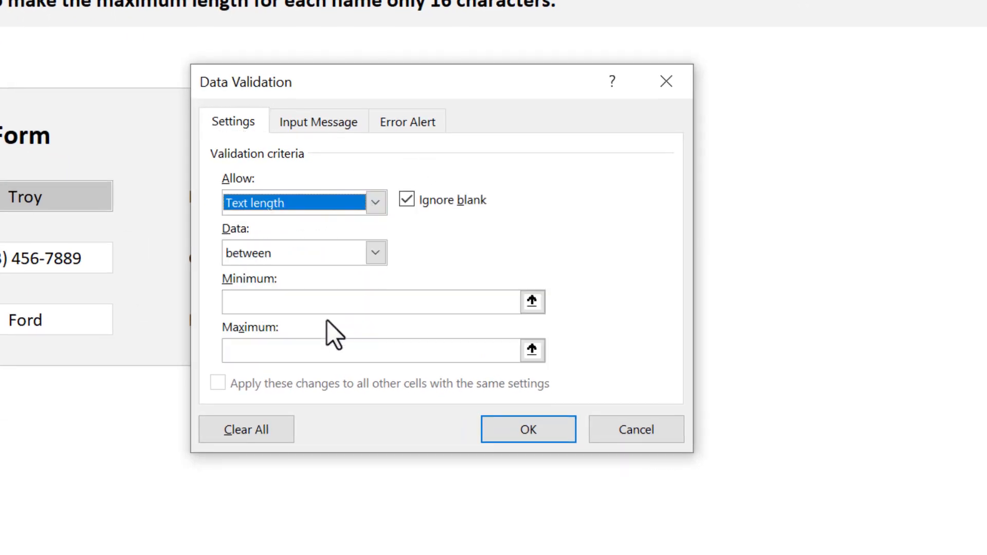
pyautogui.click(378, 257)
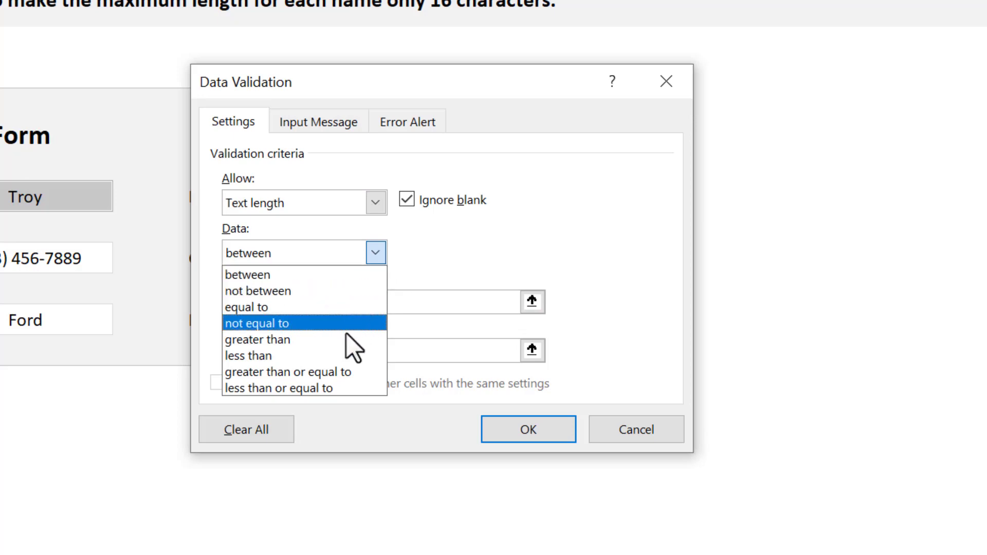
pyautogui.click(343, 387)
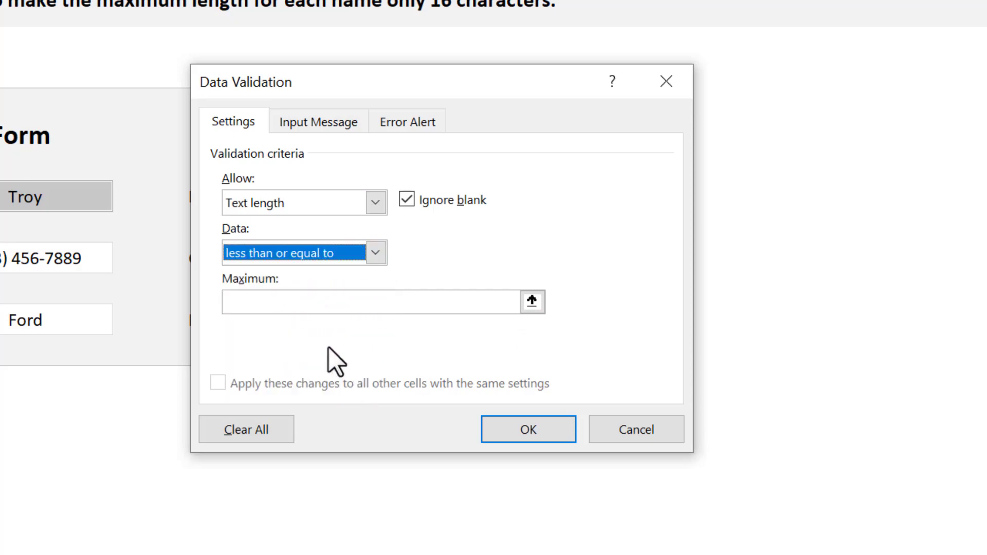
pyautogui.click(346, 301)
pyautogui.write('16')
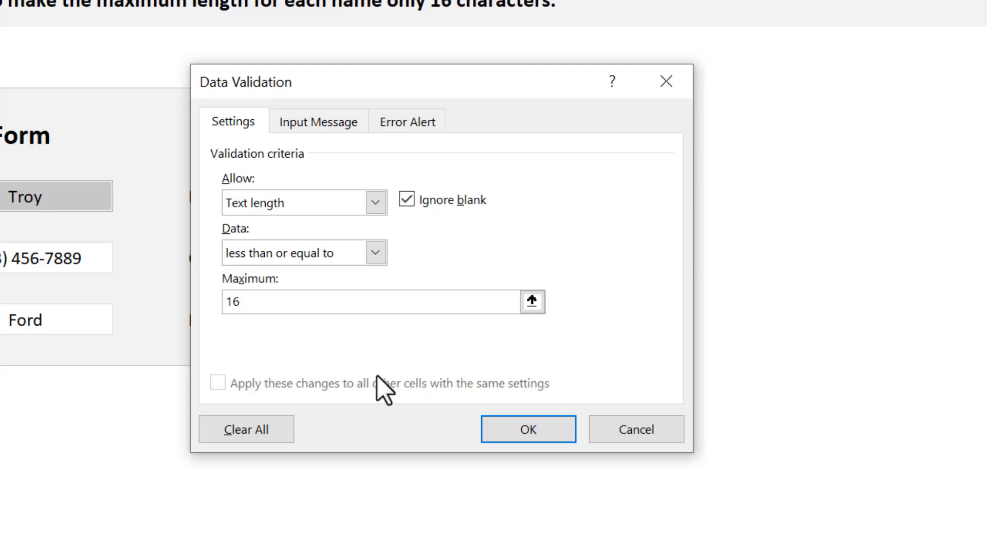
pyautogui.click(503, 432)
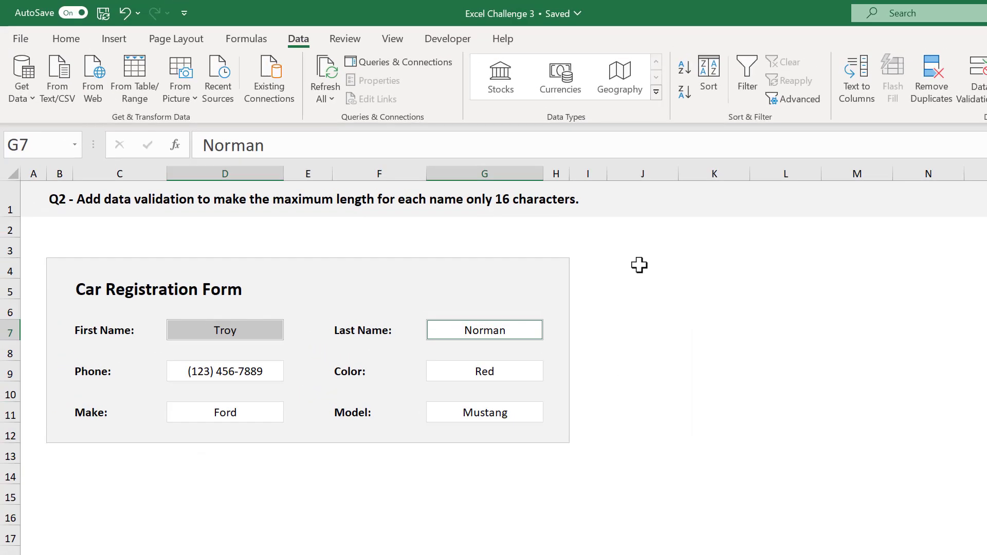
# Preview the finished dropdown in the Make field and choose Ford from it
pyautogui.click(646, 105)
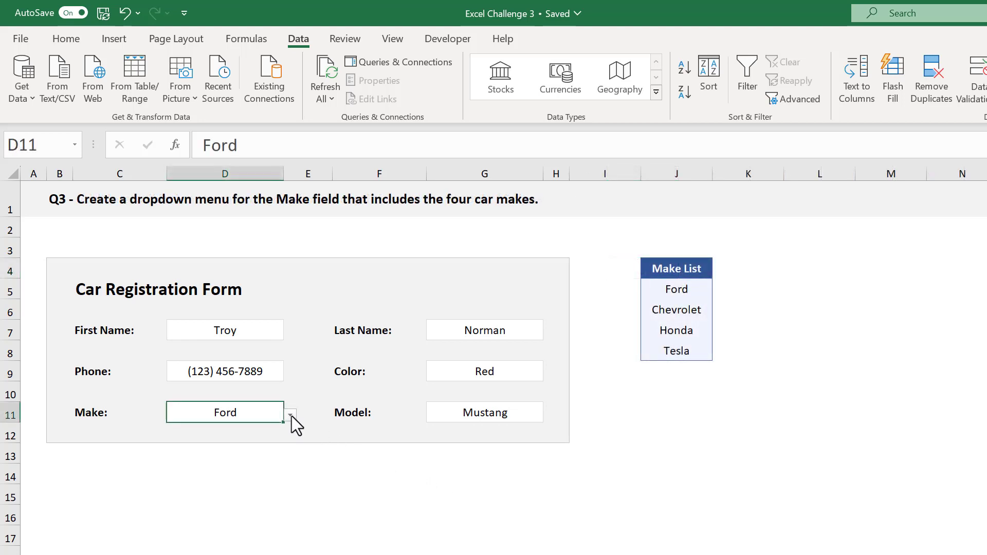
pyautogui.click(289, 415)
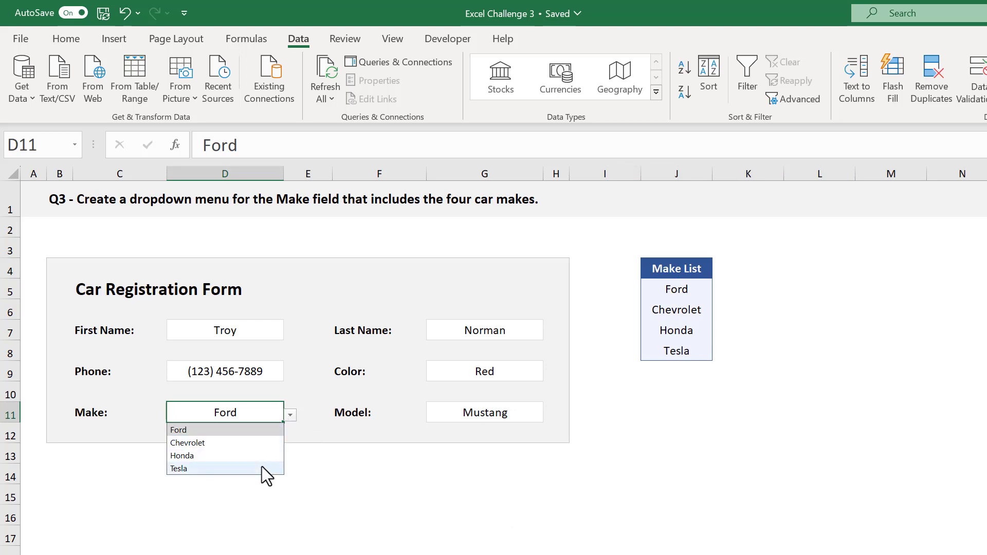
pyautogui.click(258, 433)
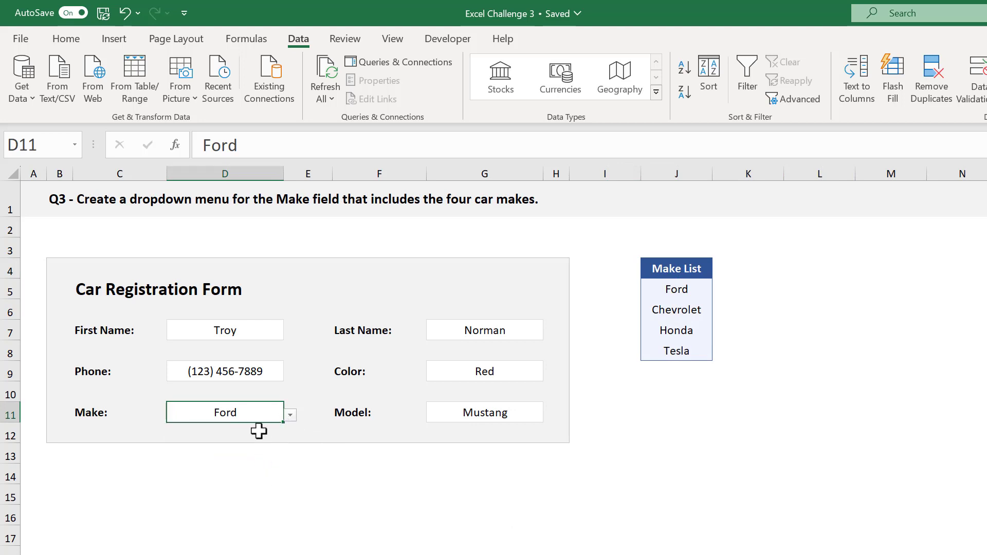
pyautogui.click(664, 410)
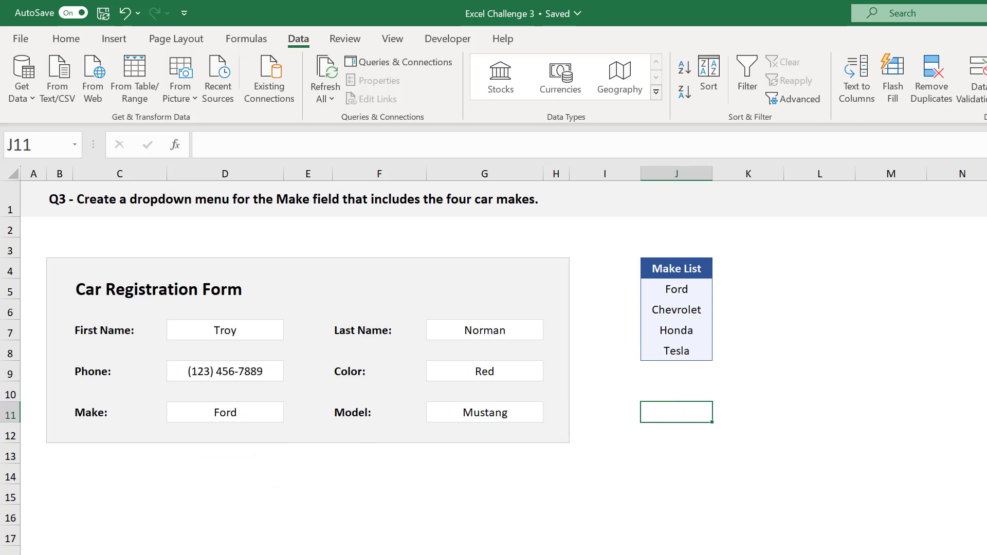
# Add list data validation to the Make field in D11 with the four car makes in =$J$5:$J$8 as source
pyautogui.click(264, 414)
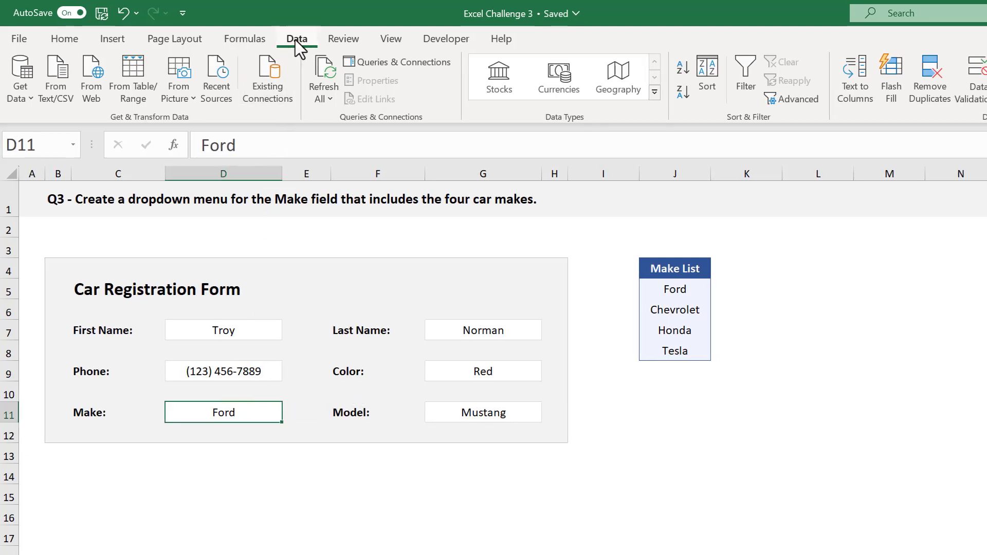
pyautogui.click(928, 72)
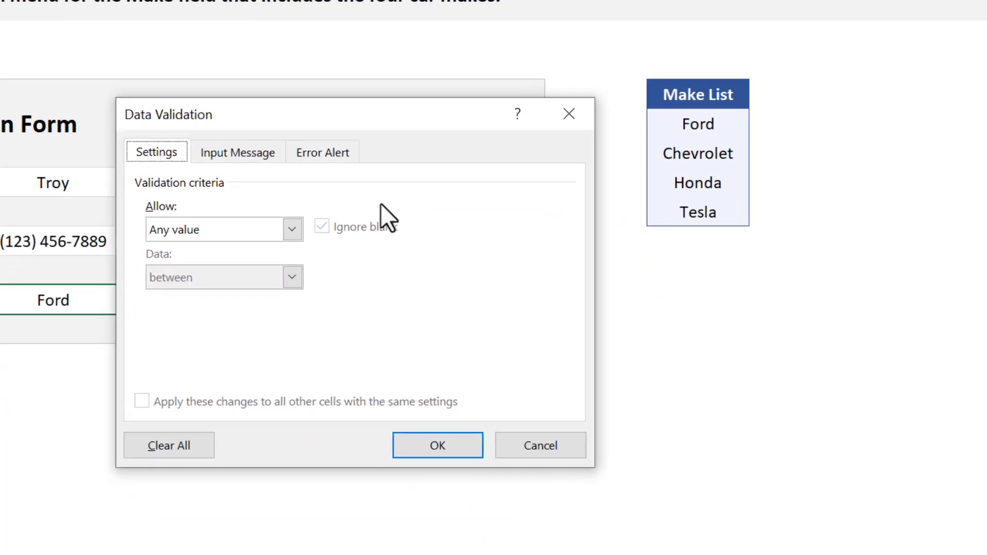
pyautogui.click(291, 229)
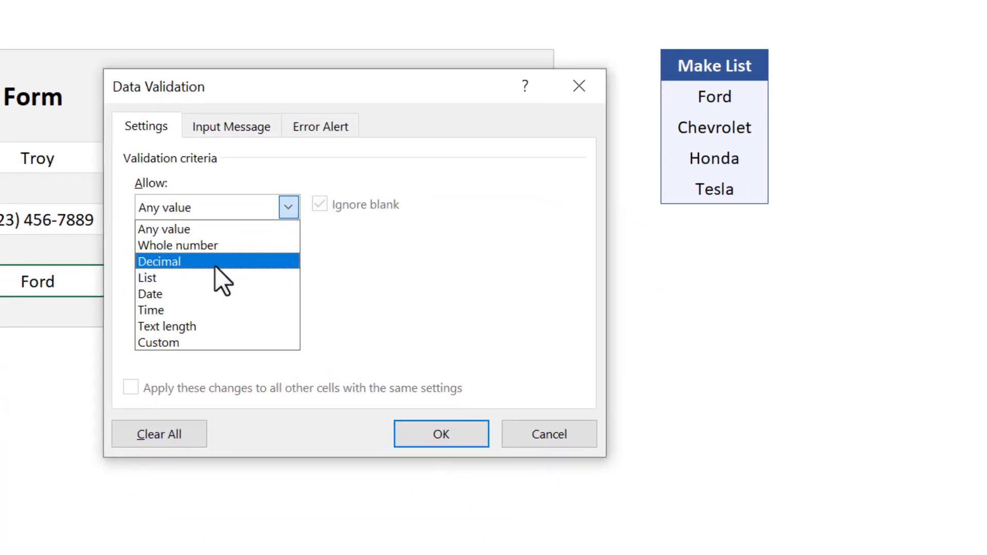
pyautogui.click(217, 295)
pyautogui.click(178, 307)
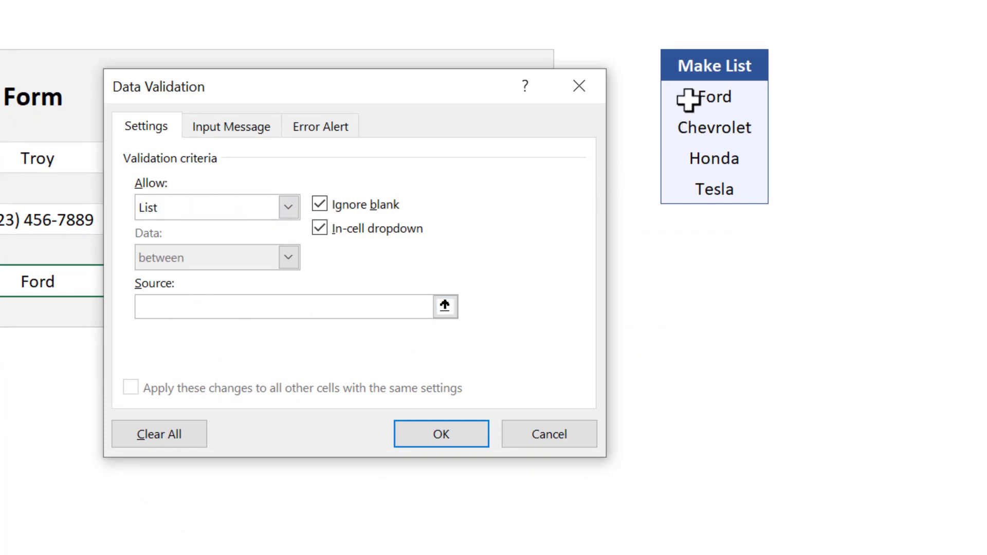
pyautogui.moveTo(689, 99); pyautogui.dragTo(689, 191)
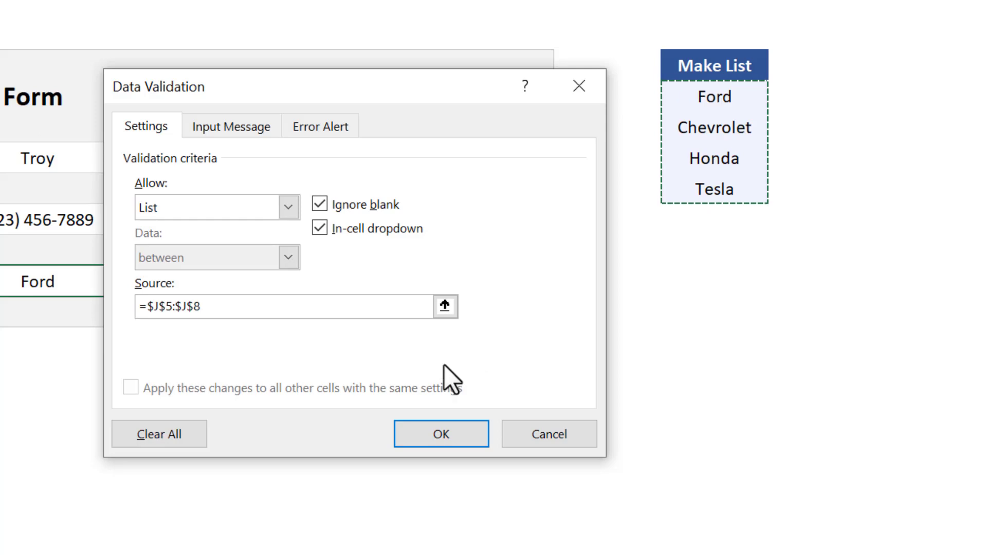
pyautogui.click(463, 430)
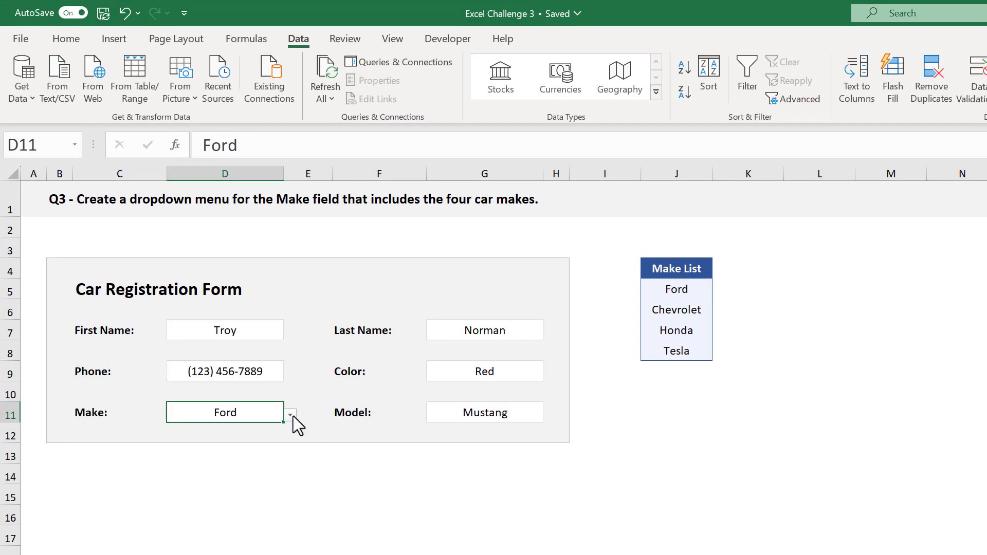
# Test the Make field's new dropdown by opening its choices and selecting Ford
pyautogui.click(202, 341)
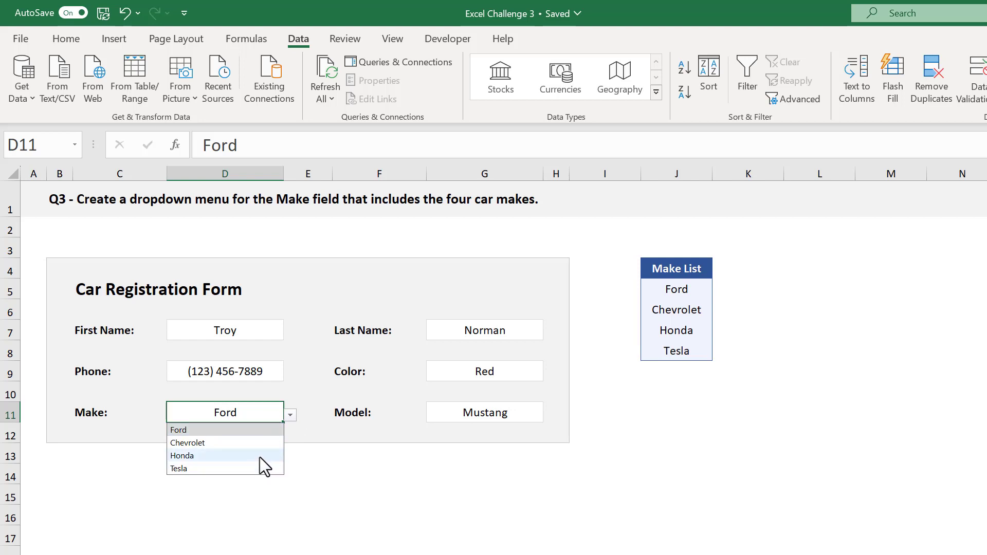
pyautogui.click(258, 432)
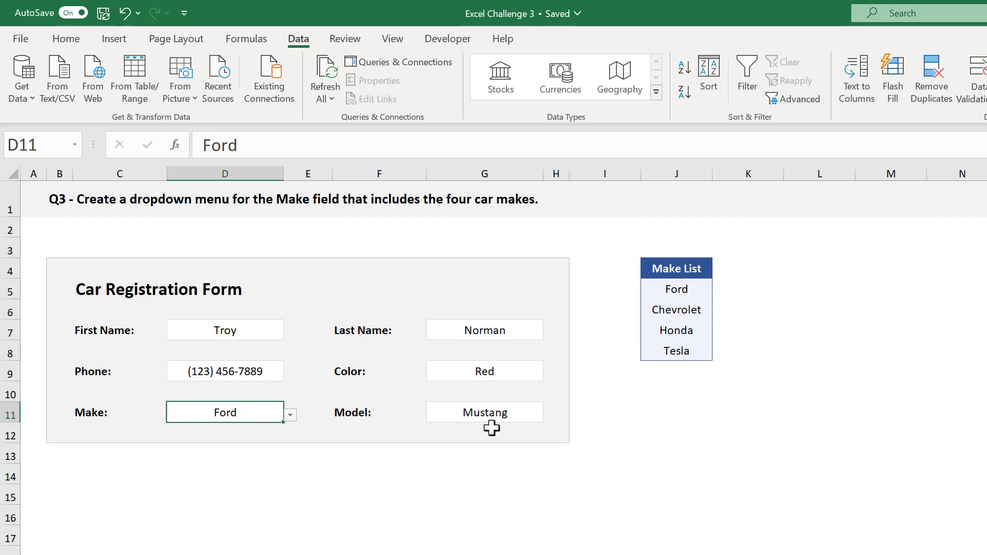
pyautogui.click(663, 411)
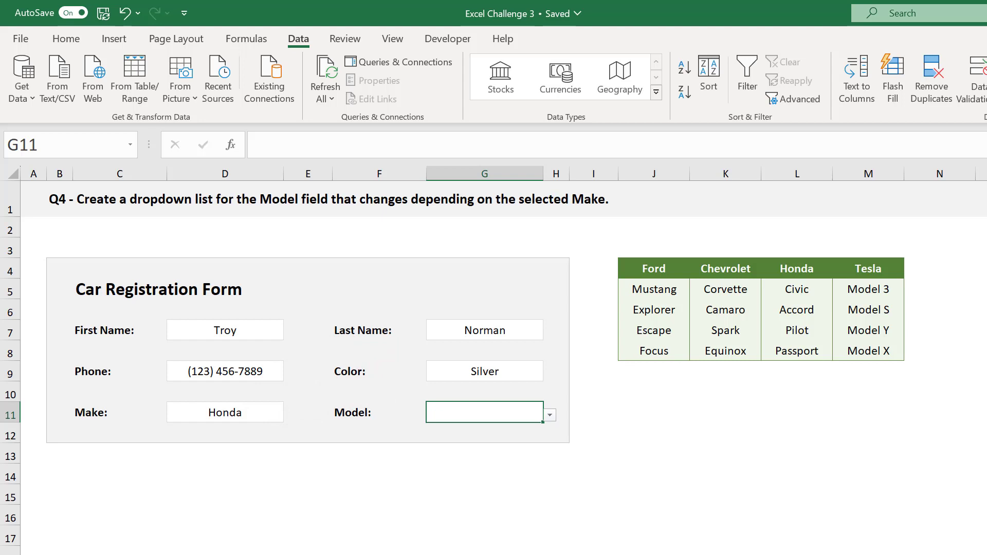
# Preview the Honda models offered by the dependent dropdown in the Model field
pyautogui.click(550, 415)
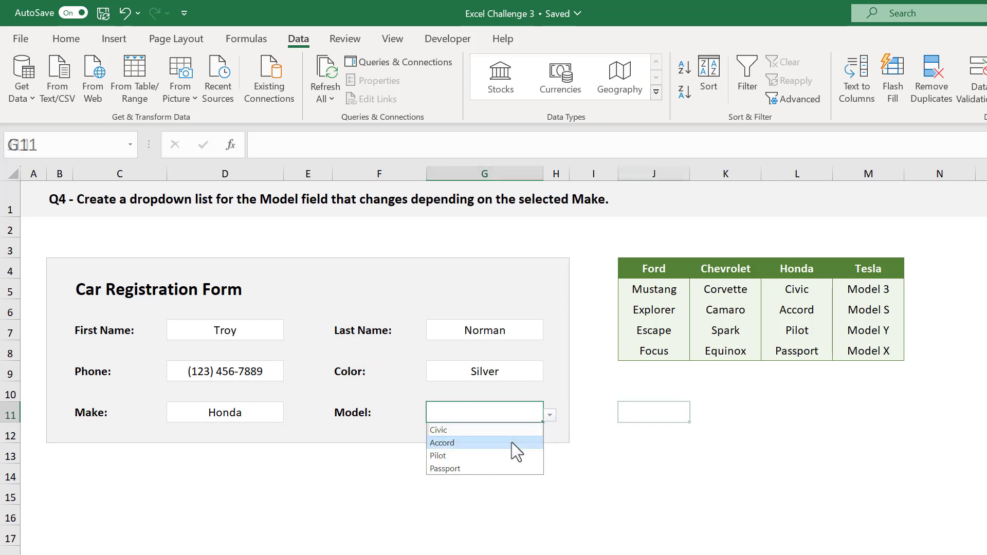
pyautogui.click(509, 443)
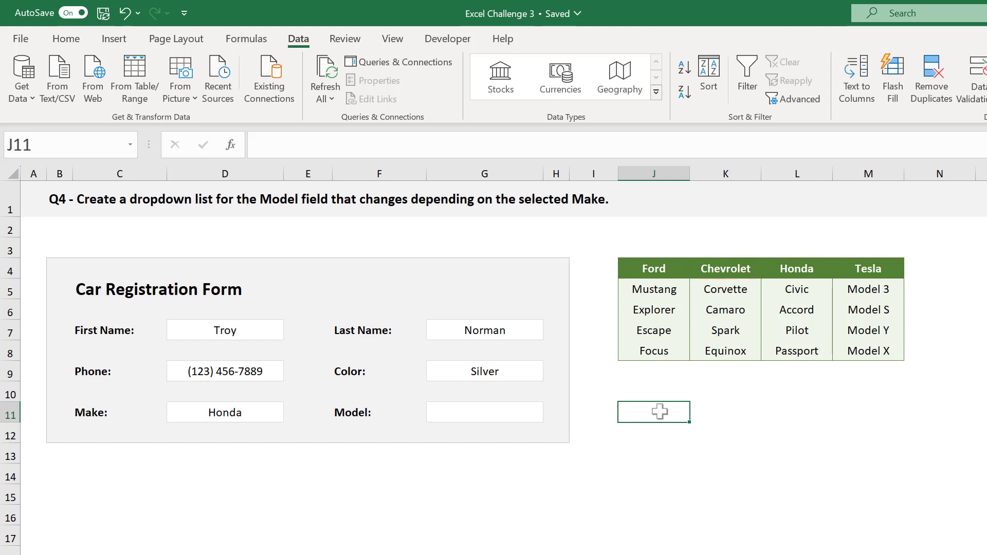
# Name the four Ford models in J5:J8 as the range Ford
pyautogui.click(636, 296)
pyautogui.moveTo(637, 296); pyautogui.dragTo(642, 350)
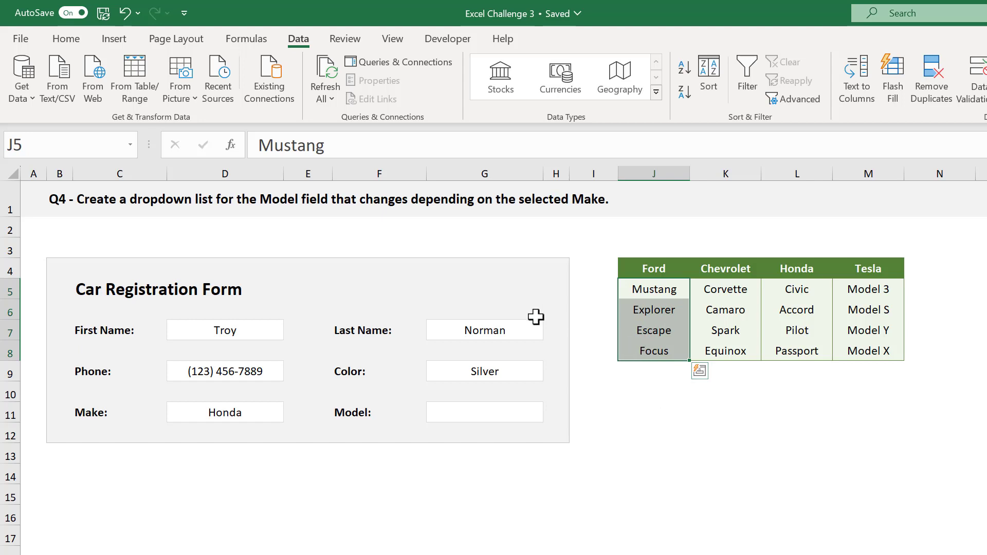
pyautogui.click(85, 151)
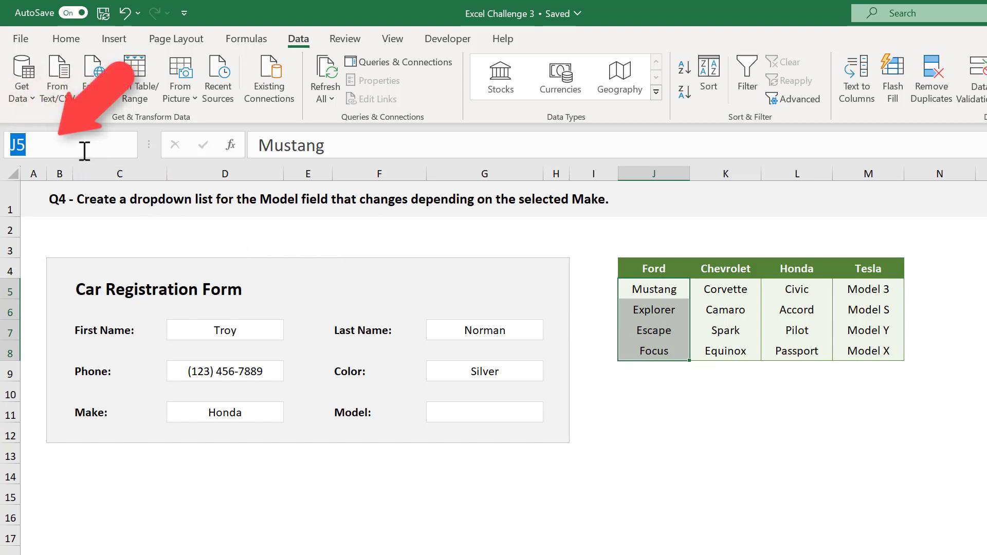
pyautogui.write('Ford')
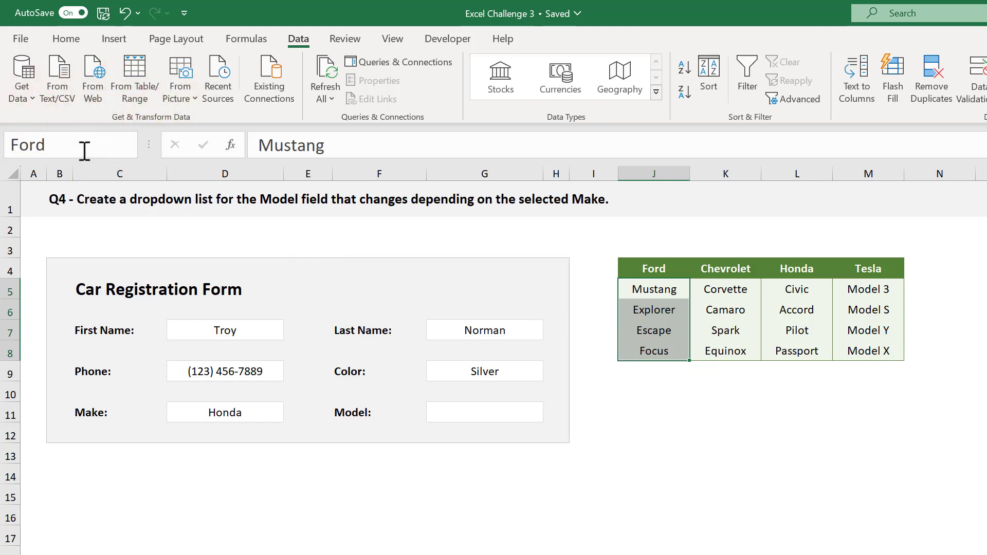
pyautogui.press('Return')
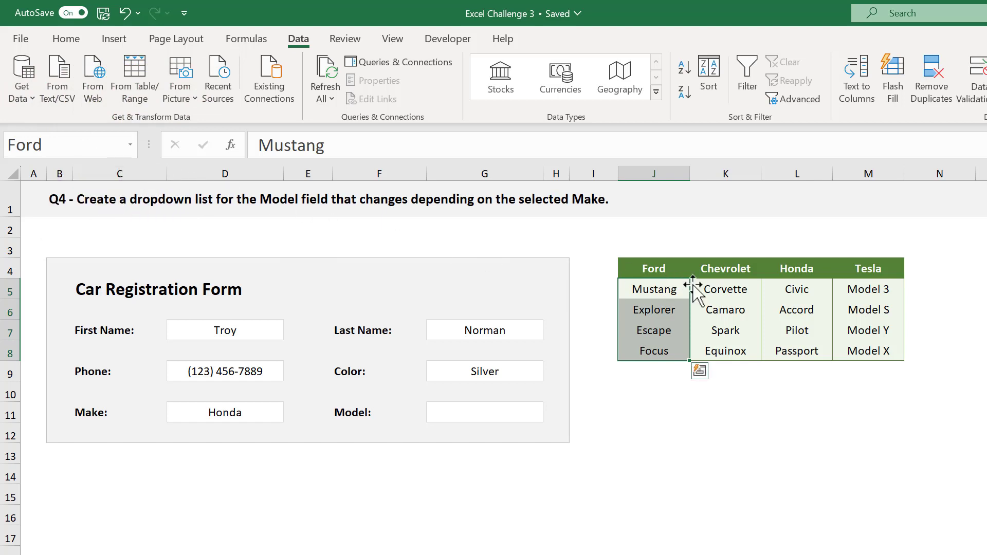
# Define the named range Chevrolet for the Chevrolet models in K5:K8
pyautogui.moveTo(702, 286); pyautogui.dragTo(714, 349)
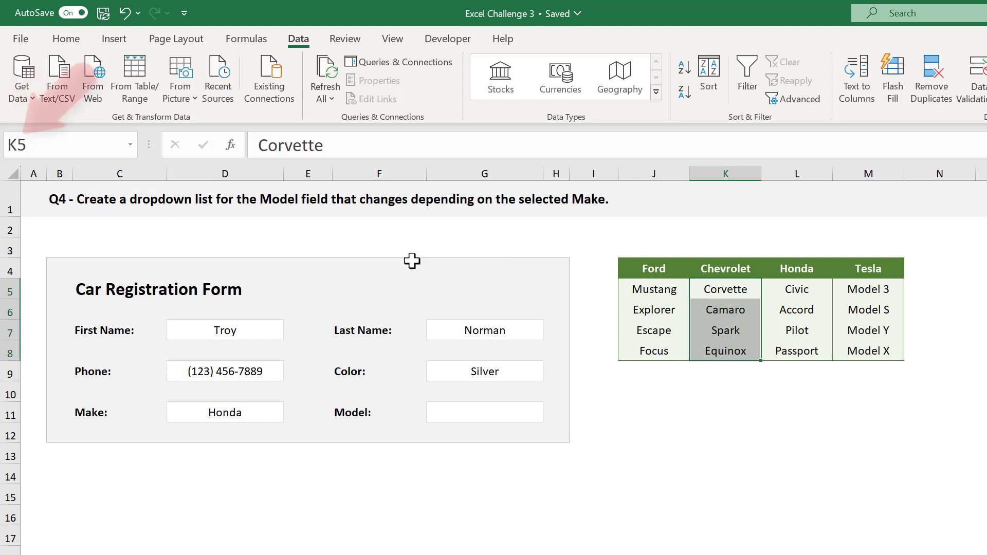
pyautogui.click(81, 146)
pyautogui.write('Chevrole')
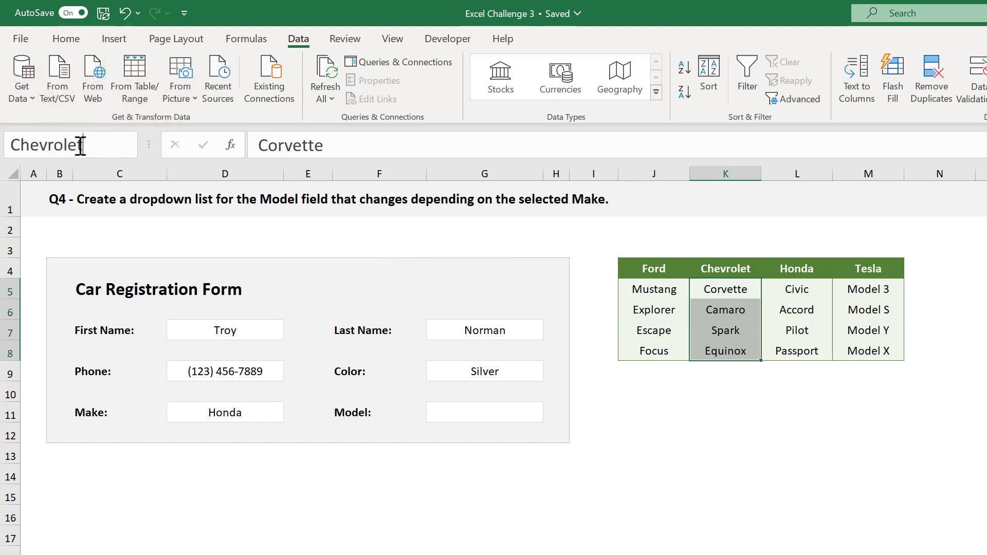
pyautogui.write('t')
pyautogui.press('Return')
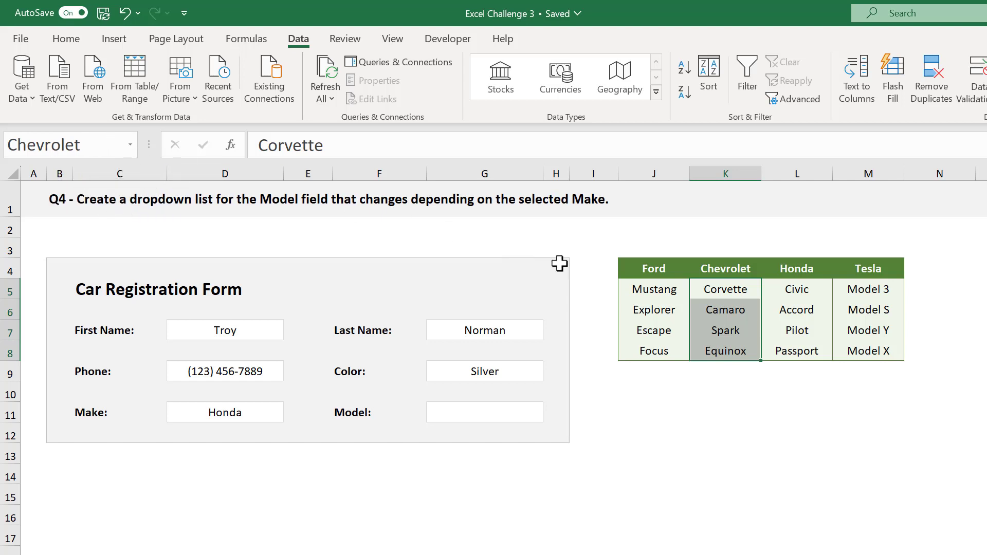
# Give the Honda models in L5:L8 the range name Honda
pyautogui.moveTo(796, 291); pyautogui.dragTo(808, 350)
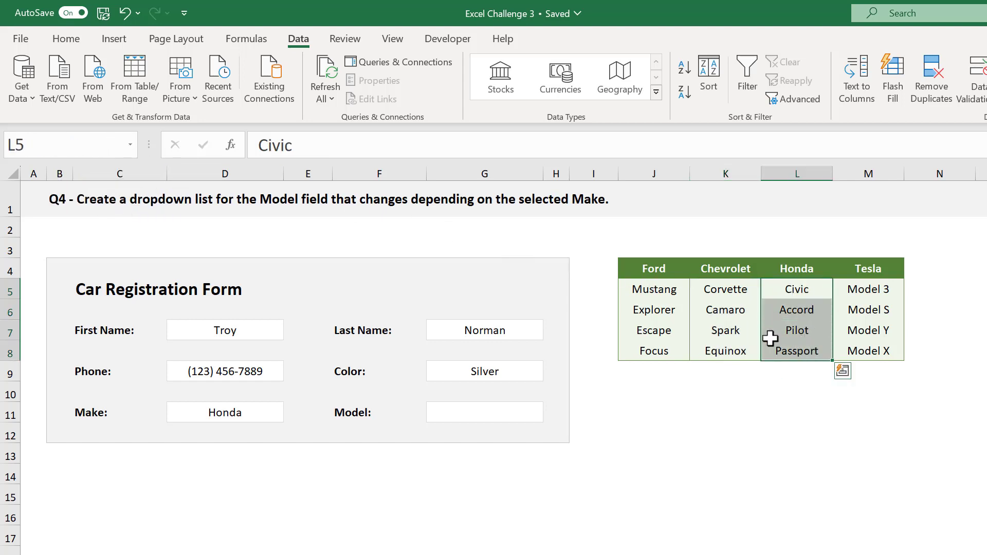
pyautogui.click(101, 144)
pyautogui.write('Honda')
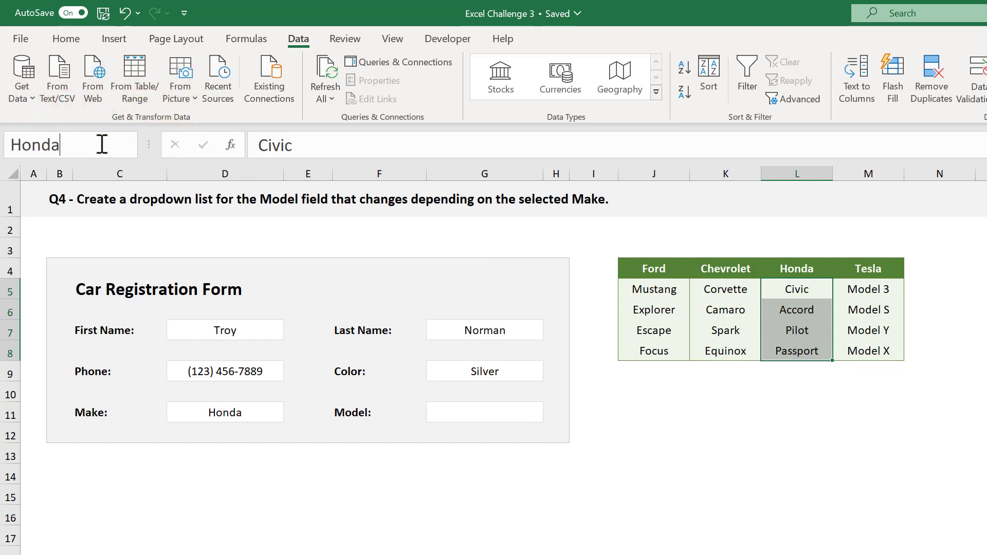
pyautogui.press('Return')
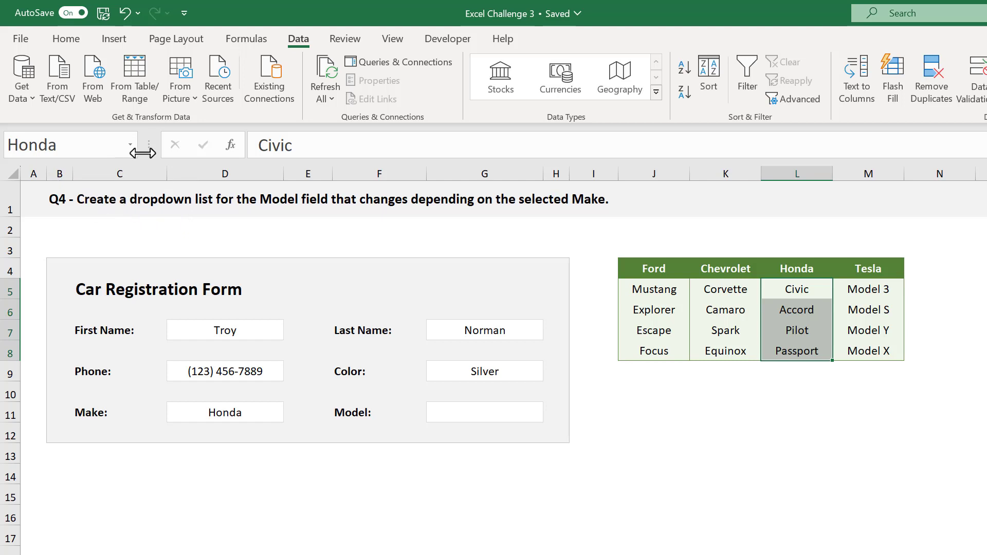
# Assign the range name Tesla to the Tesla models in M5:M8
pyautogui.moveTo(851, 289); pyautogui.dragTo(869, 347)
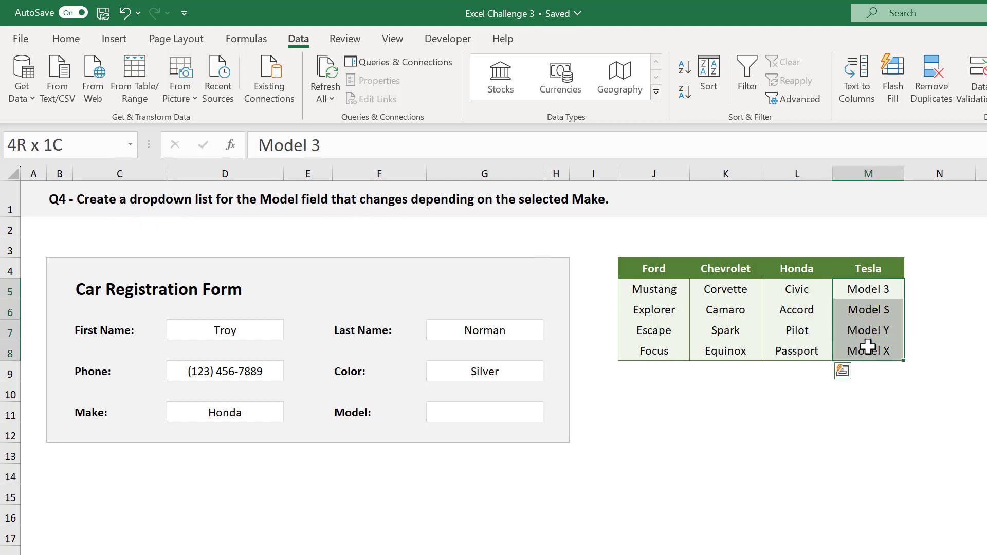
pyautogui.click(97, 144)
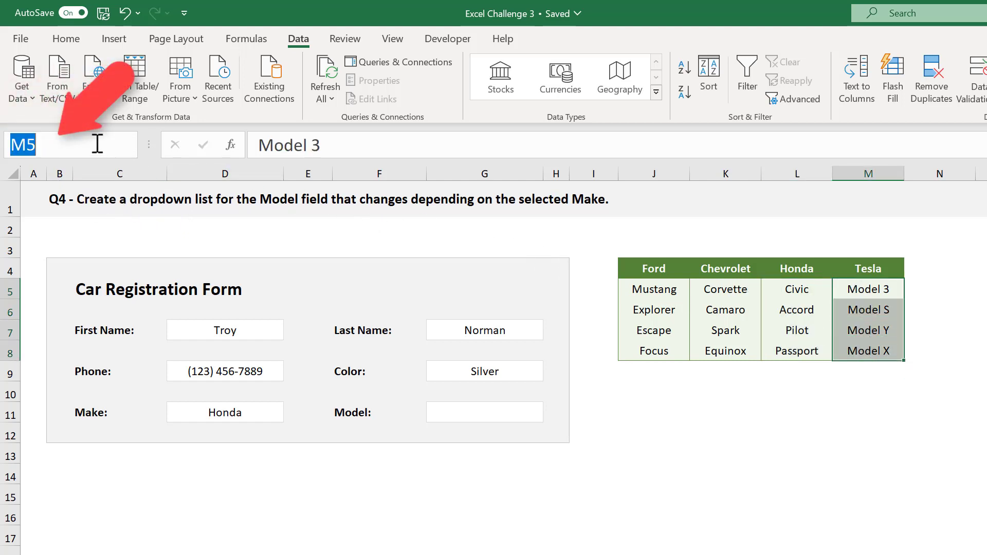
pyautogui.write('Tesla')
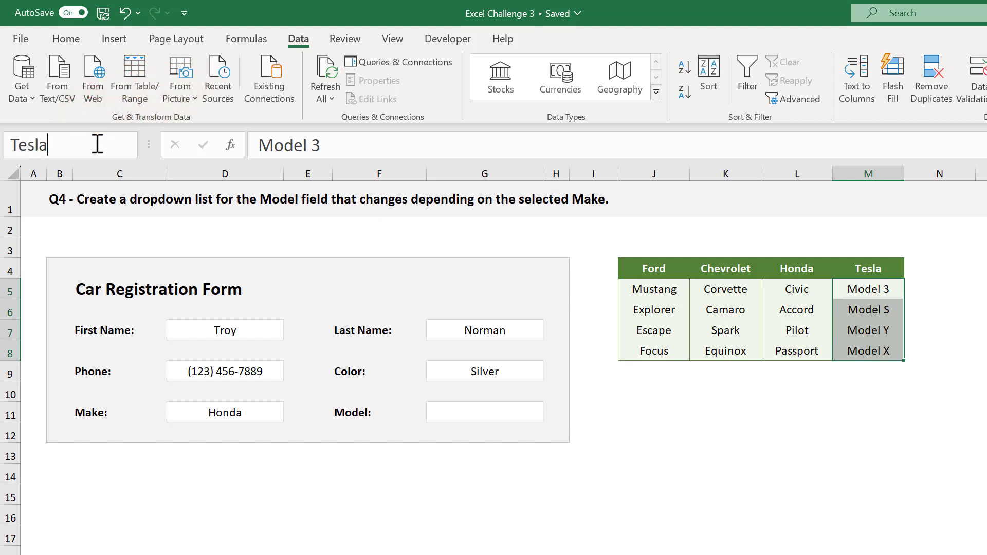
pyautogui.press('Return')
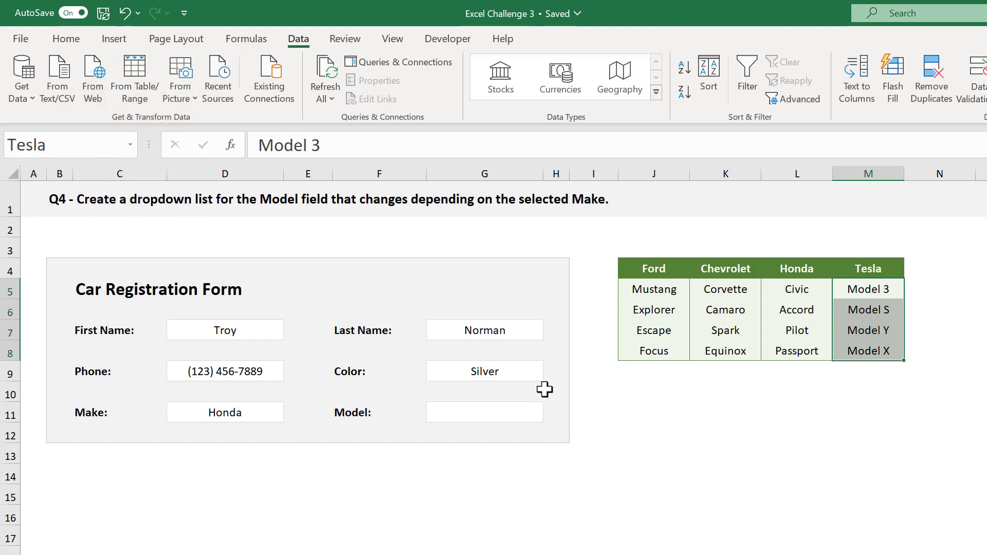
# Check the list of named ranges and jump to the Honda range to verify which cells it covers
pyautogui.click(646, 411)
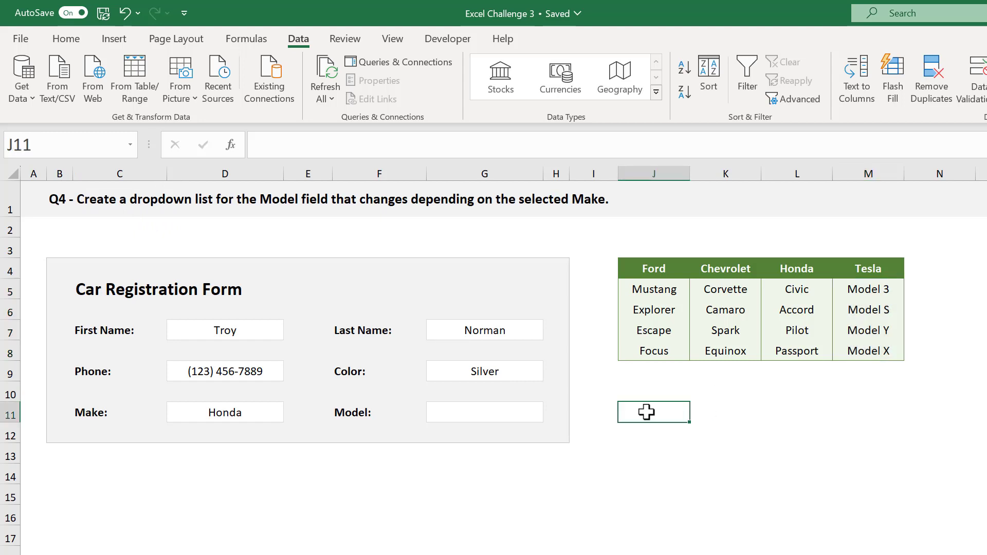
pyautogui.click(129, 146)
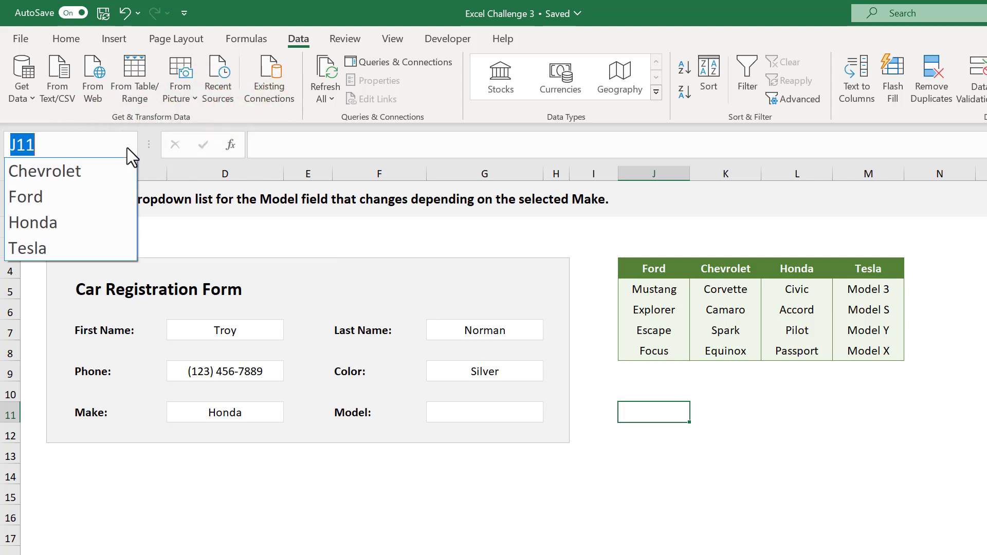
pyautogui.click(88, 227)
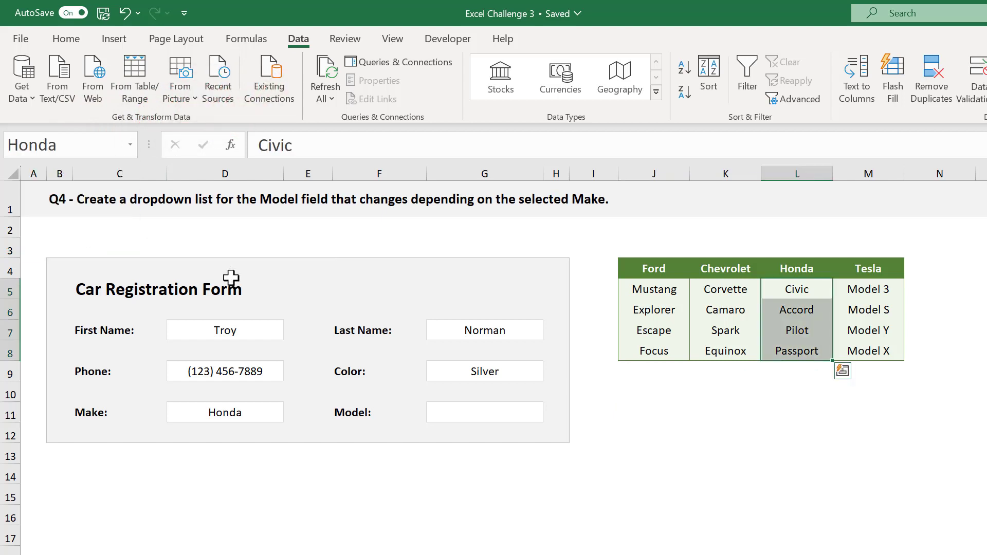
pyautogui.click(633, 414)
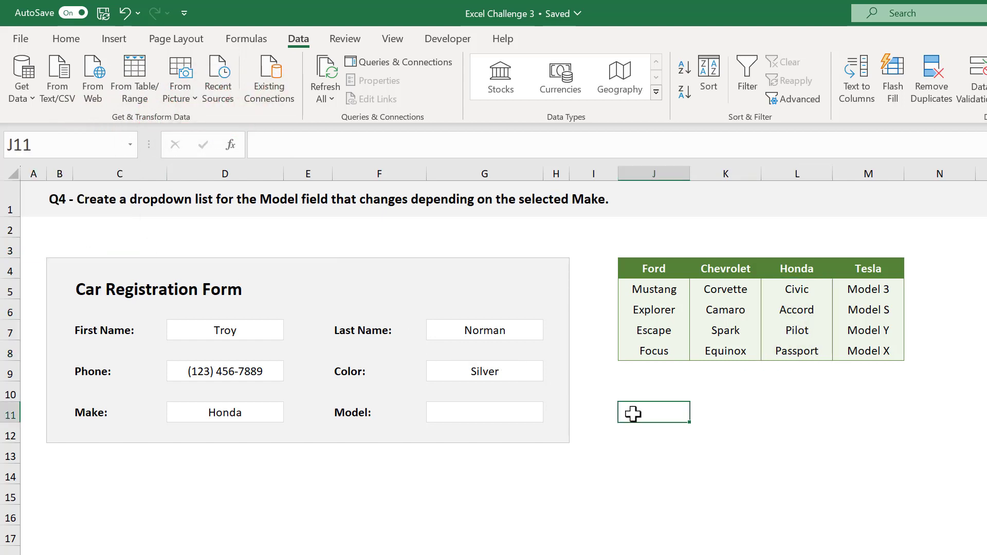
# Add list data validation to the Model field in G11 with the source =INDIRECT($D$11)
pyautogui.click(519, 415)
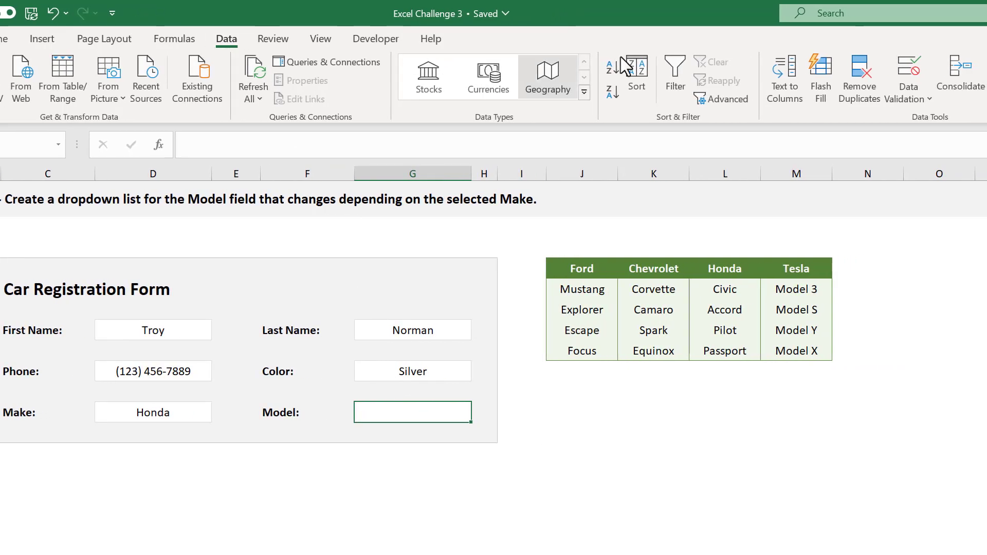
pyautogui.click(908, 72)
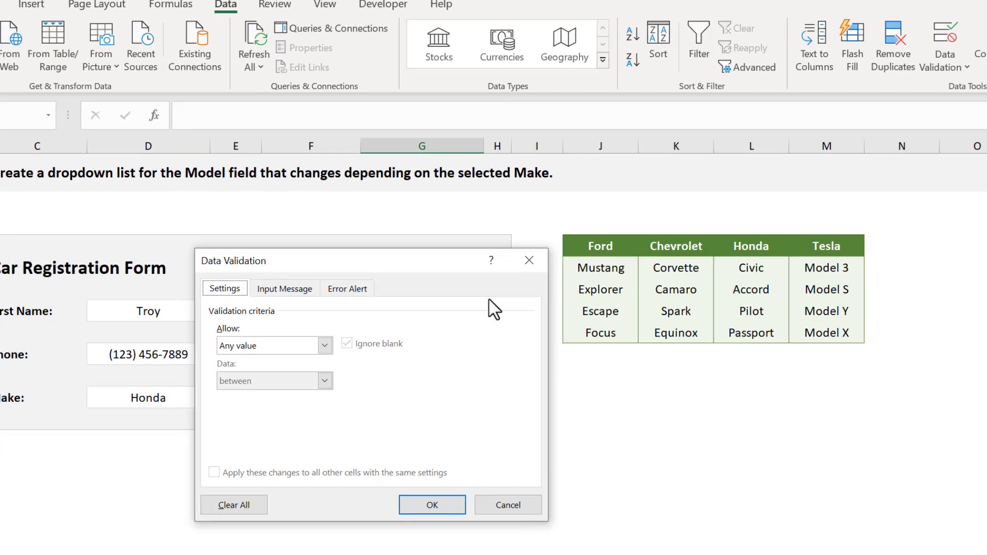
pyautogui.click(324, 345)
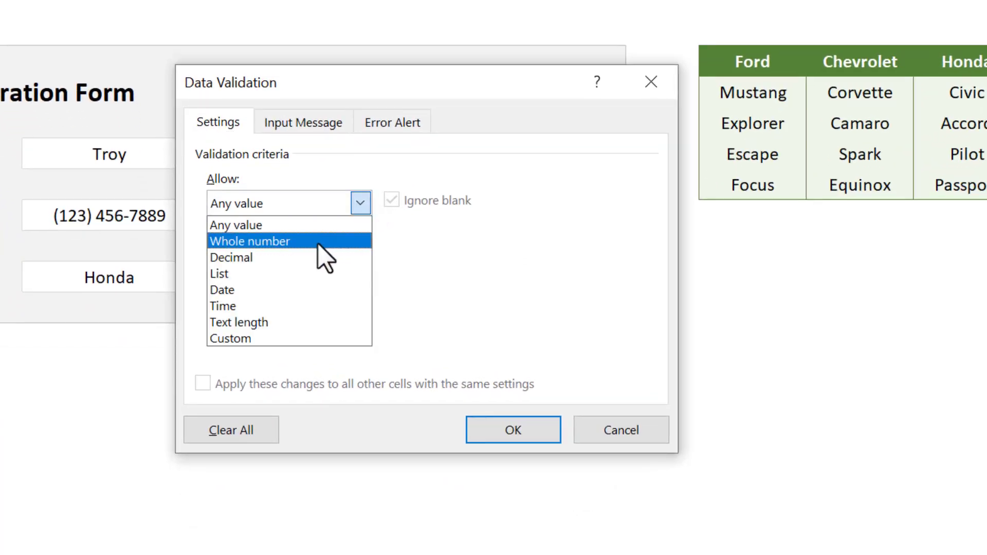
pyautogui.click(294, 274)
pyautogui.click(272, 302)
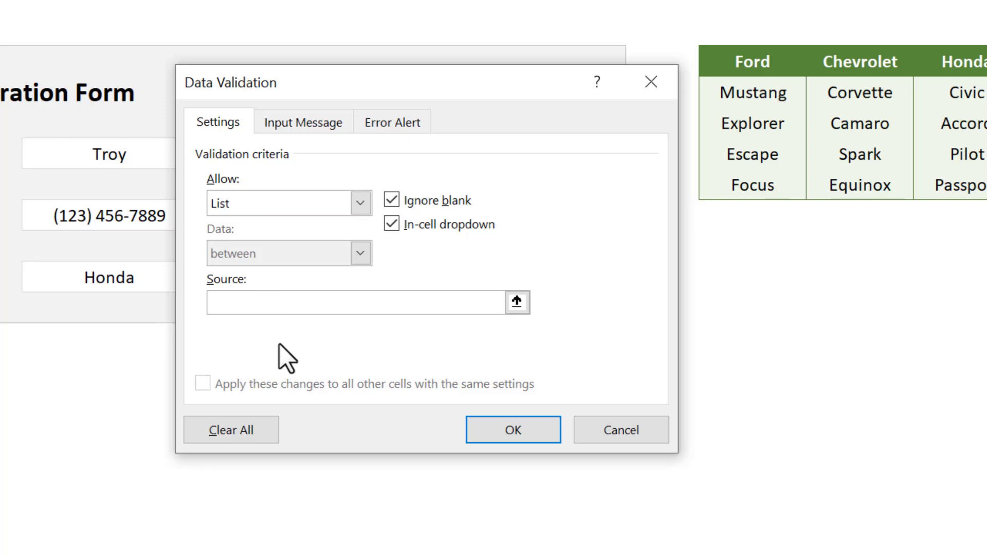
pyautogui.write('=INDIRECT(')
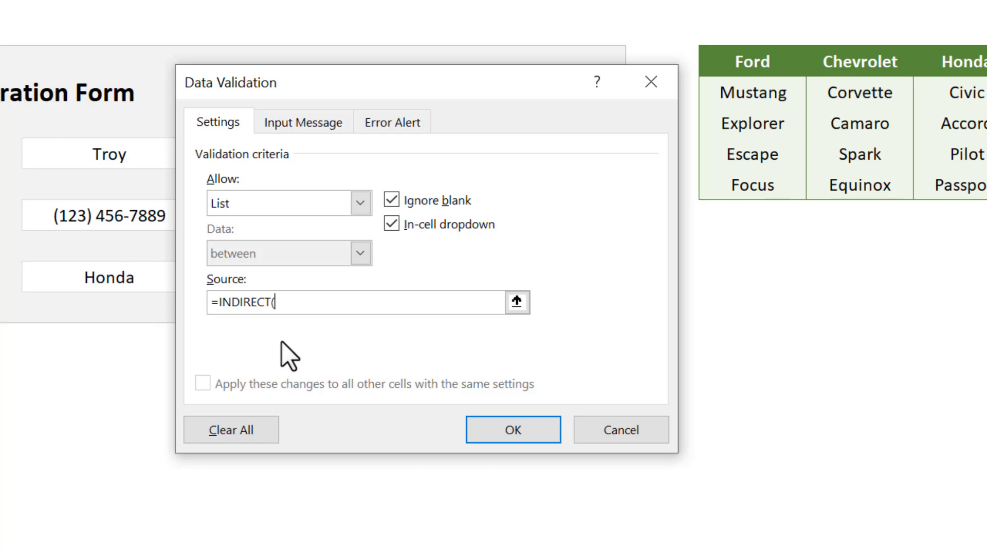
pyautogui.click(62, 278)
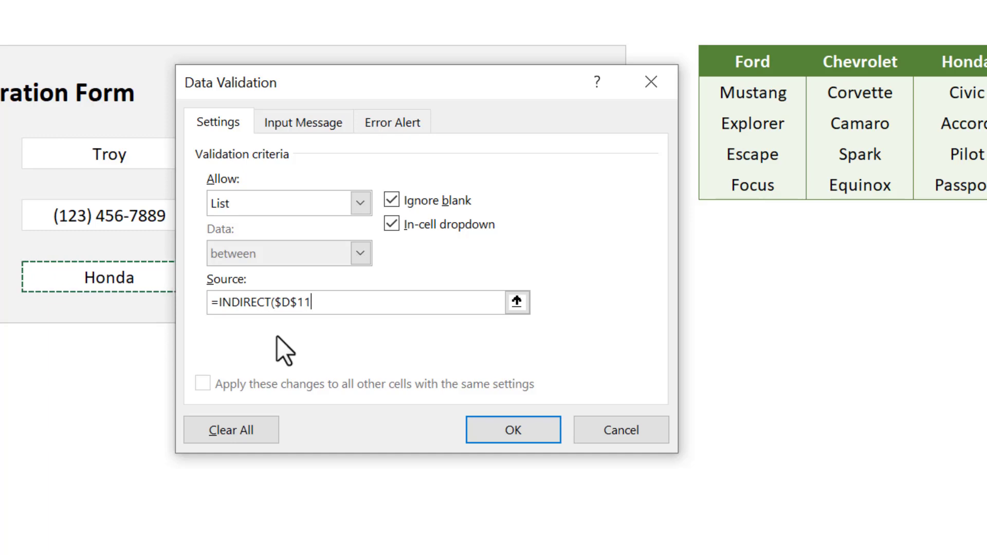
pyautogui.write(')')
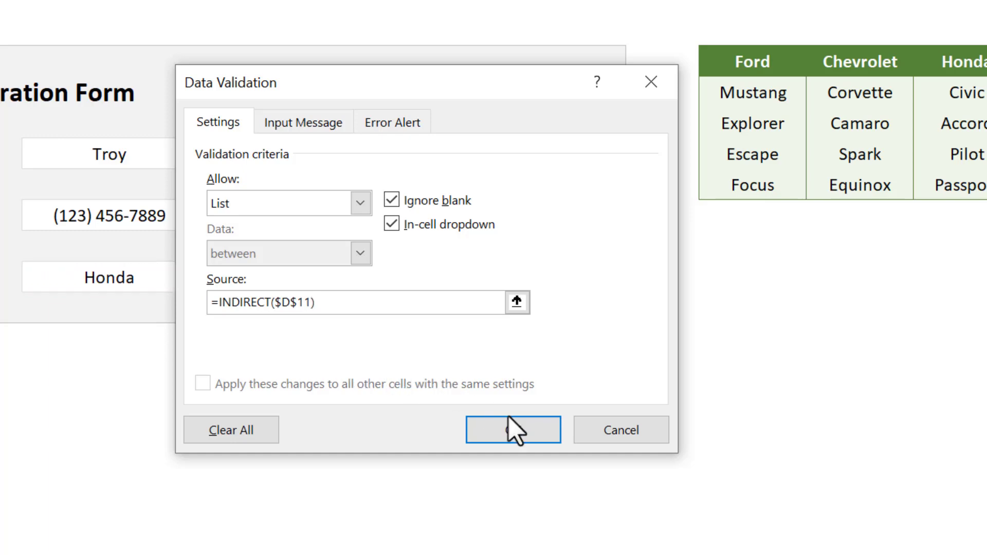
pyautogui.click(538, 431)
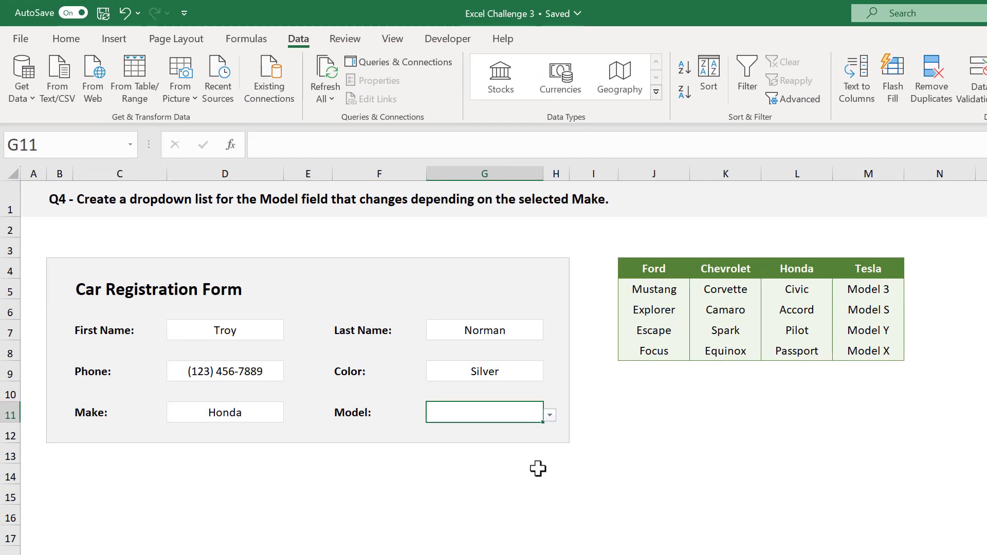
# Test the dependent Model dropdown by choosing Accord for Honda, and Escape with the Make set to Ford
pyautogui.click(549, 416)
pyautogui.click(511, 442)
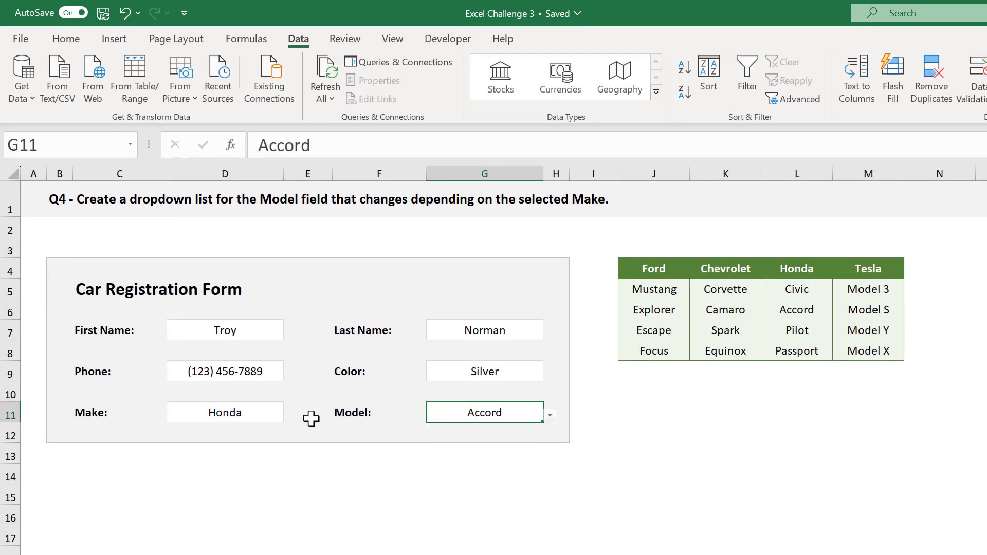
pyautogui.click(255, 415)
pyautogui.click(291, 415)
pyautogui.click(268, 432)
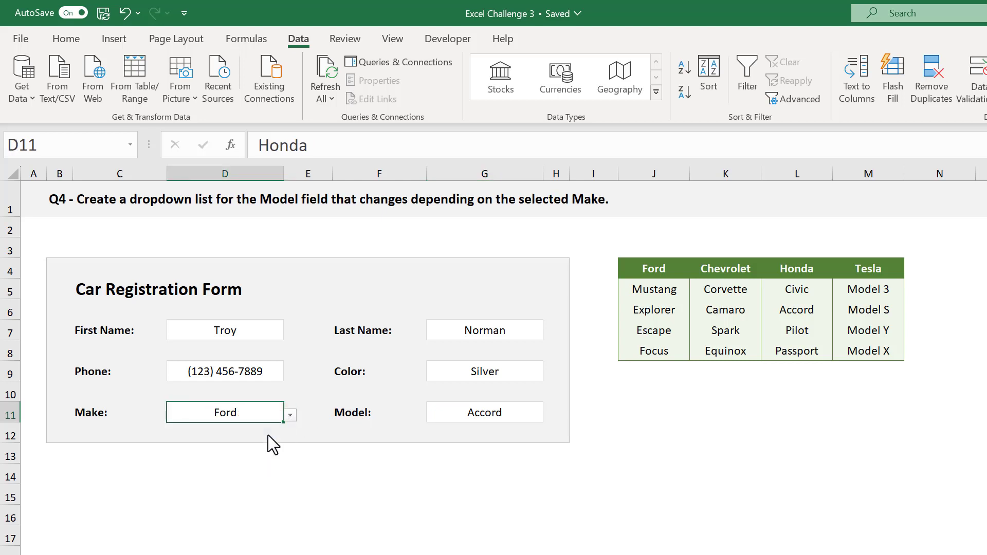
pyautogui.click(515, 415)
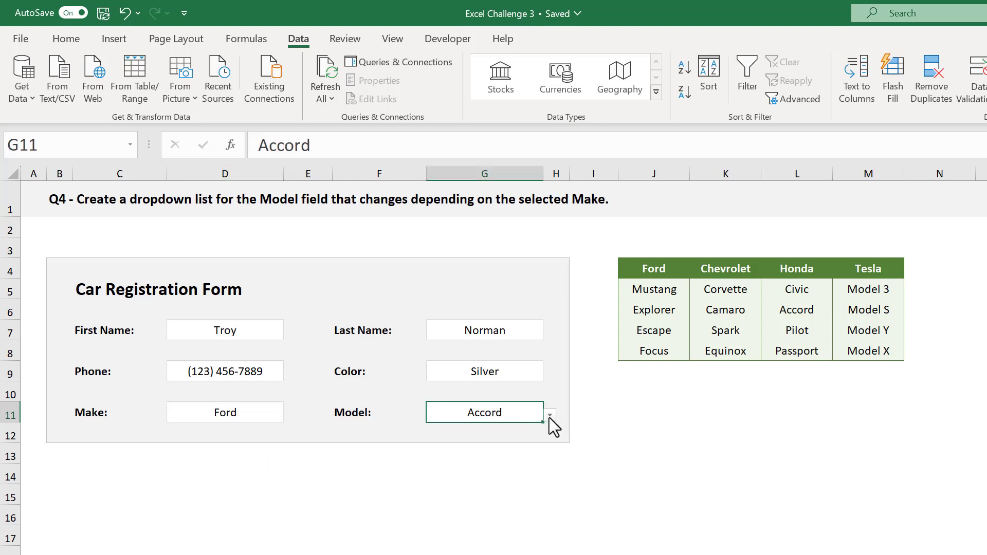
pyautogui.click(549, 415)
pyautogui.click(524, 456)
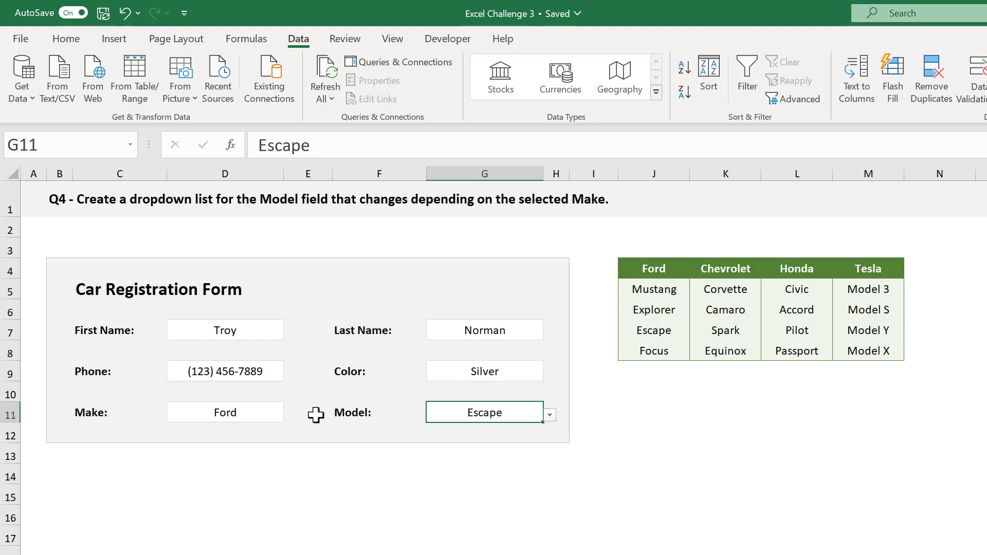
# Set the Make to Chevrolet and open the Model field's choices to check the dependent dropdown
pyautogui.click(269, 412)
pyautogui.click(291, 416)
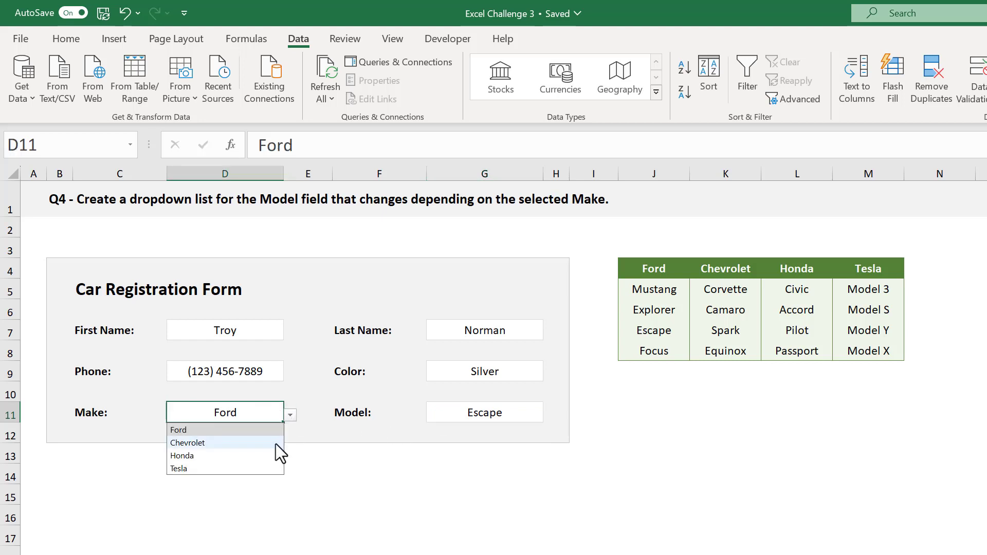
pyautogui.click(276, 444)
pyautogui.click(518, 415)
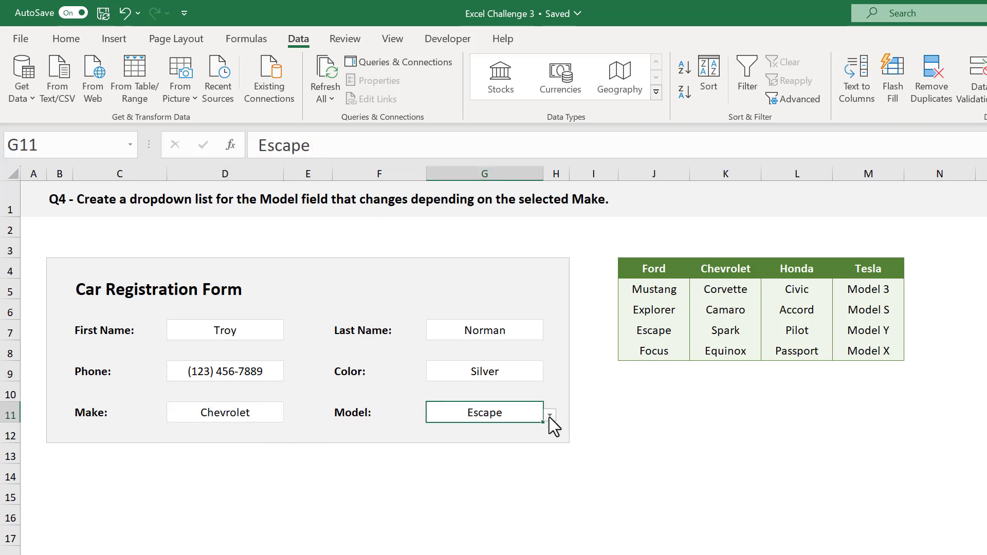
pyautogui.click(549, 415)
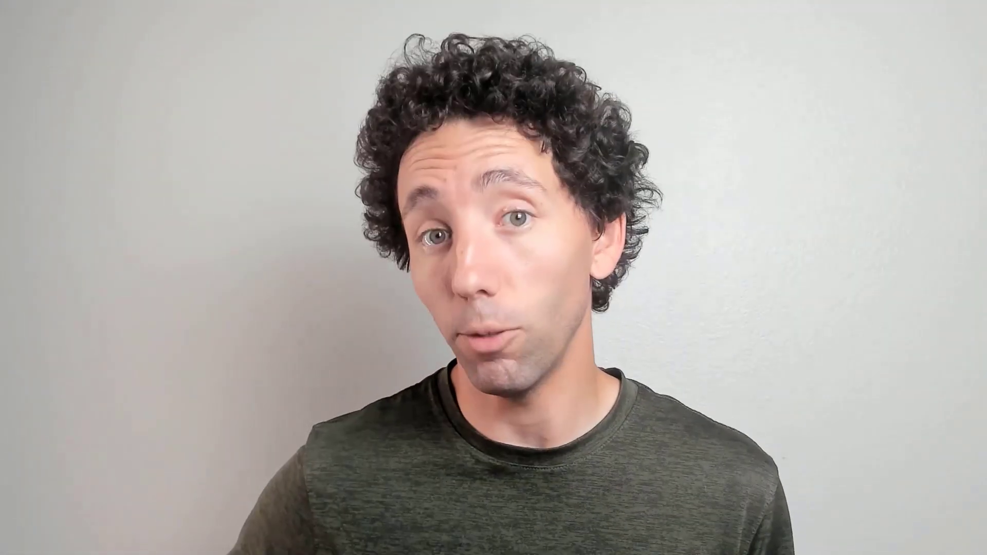